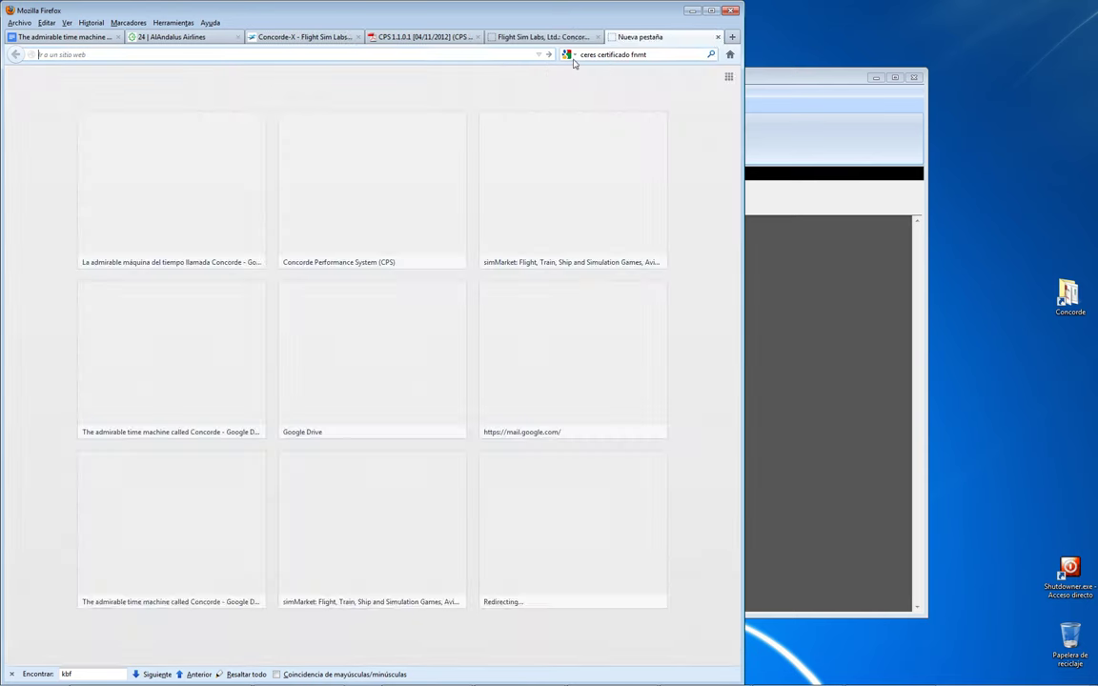
- Search the web for "fineprint"
key("BackSpace")
type("fineprint")
key("Return")
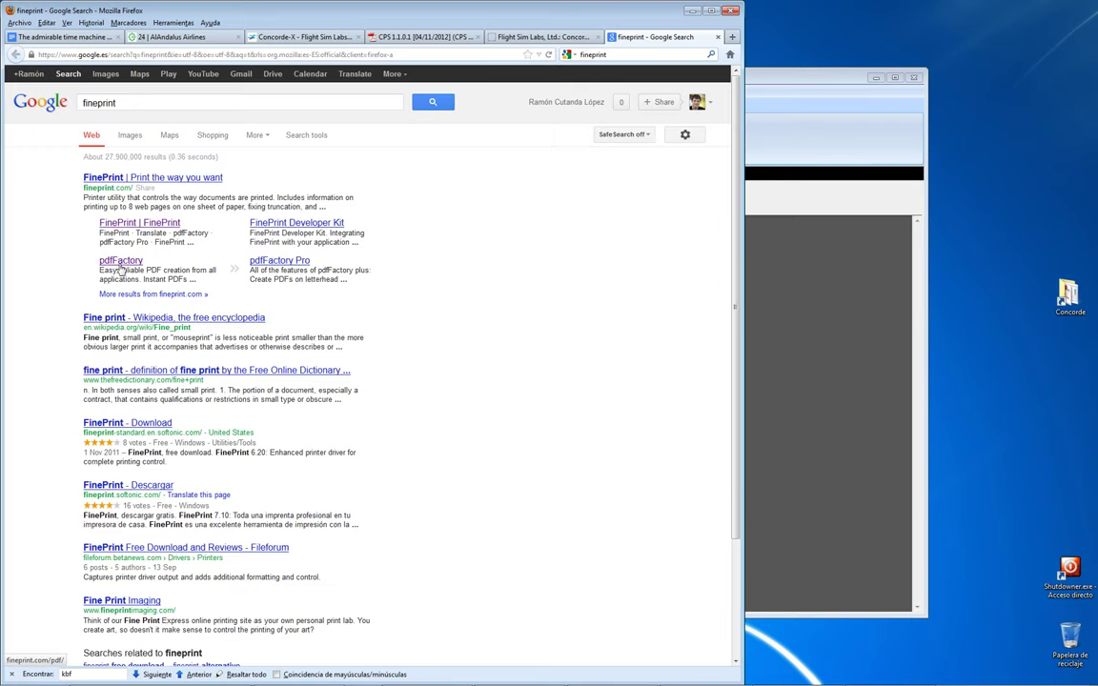
- Open the pdfFactory and FinePrint results from fineprint.com in separate tabs and show the pdfFactory page
right_click(118, 264)
left_click(176, 271)
right_click(141, 222)
left_click(190, 228)
left_click(538, 36)
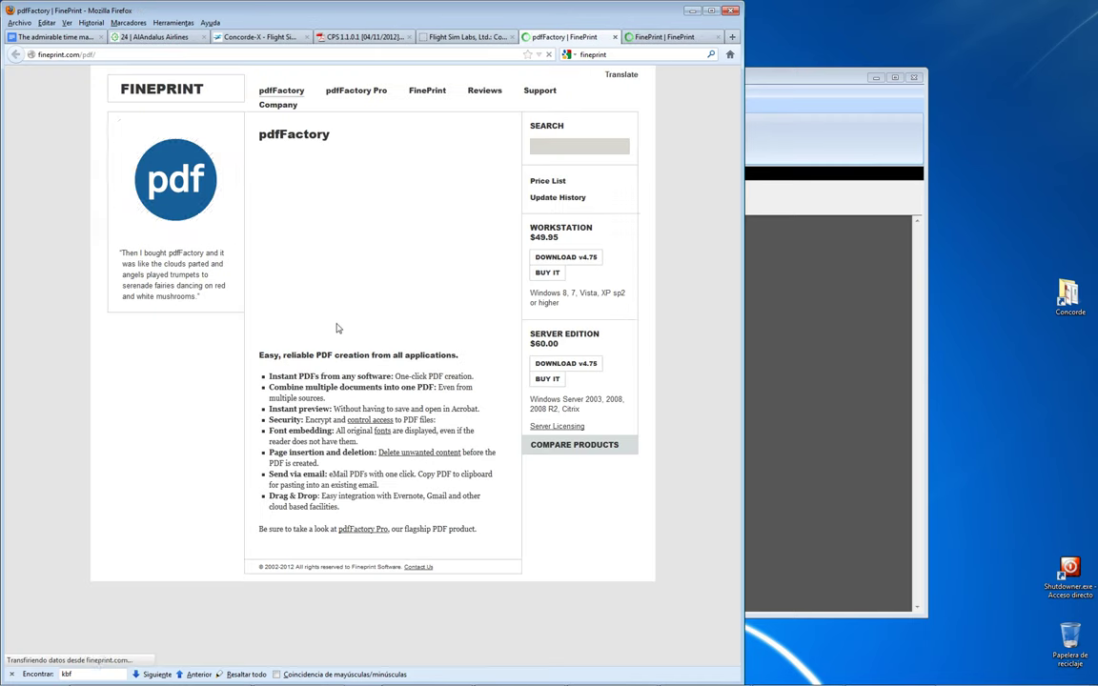
- Compare the pdfFactory and FinePrint product pages, including the price of the workstation edition
left_click(654, 38)
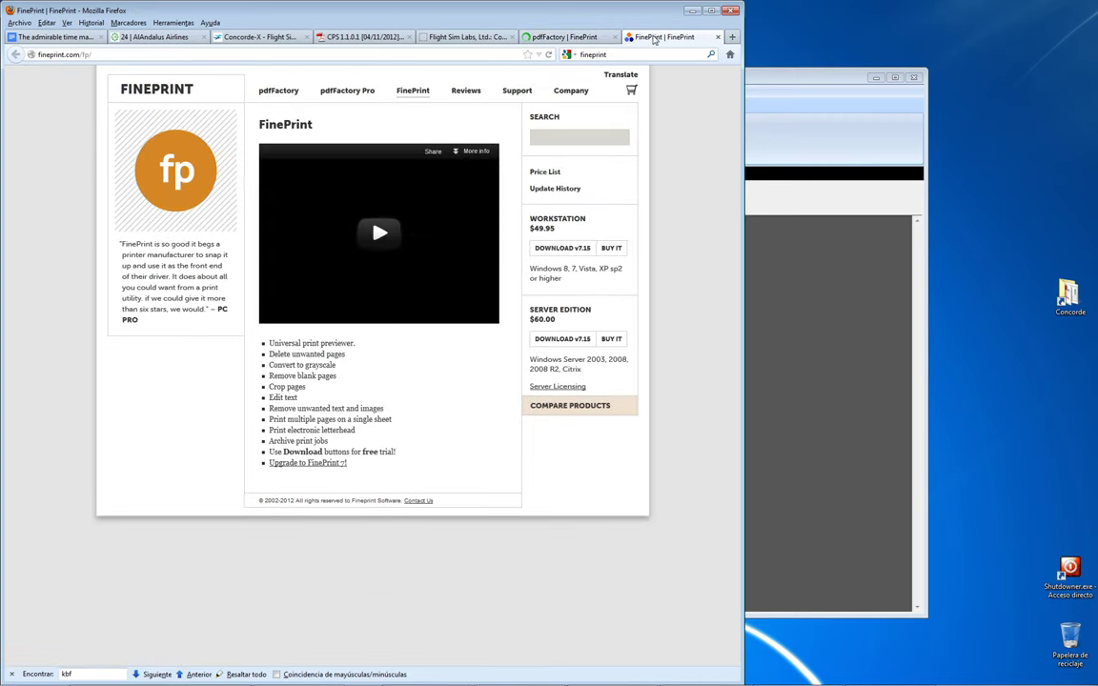
left_click(574, 36)
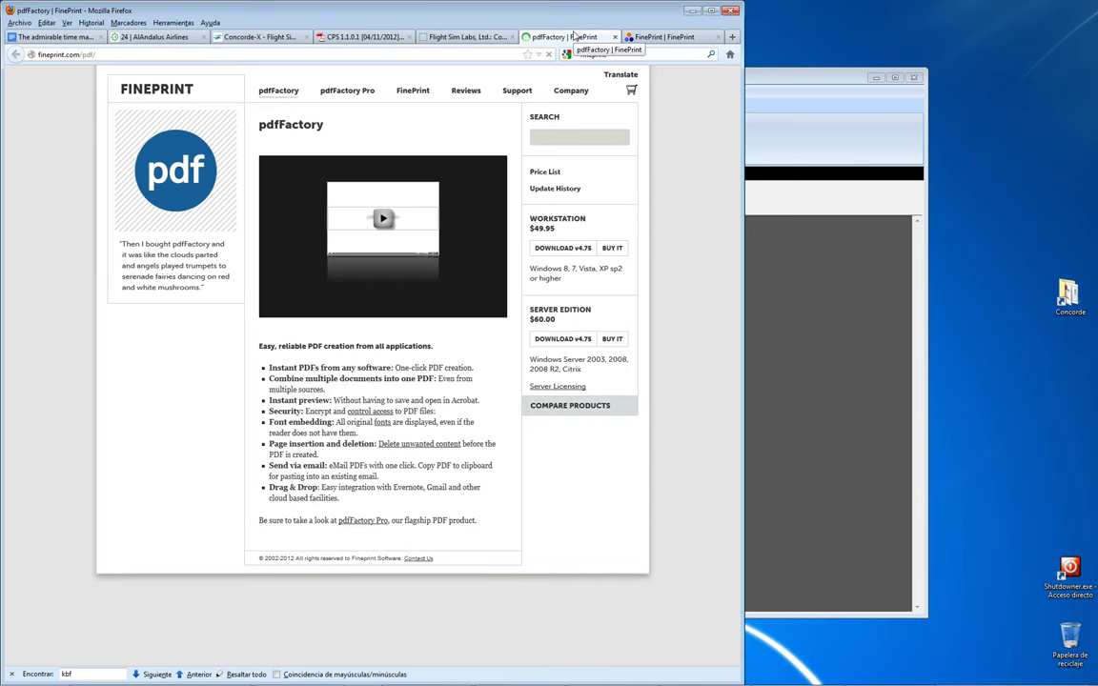
key("ctrl+Tab")
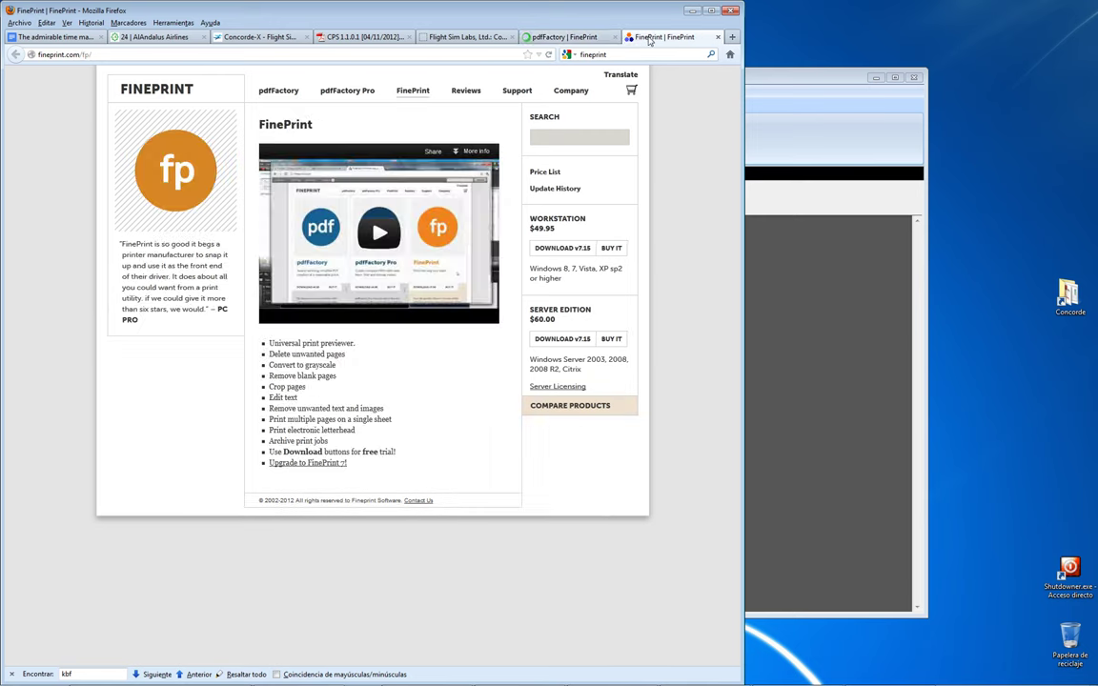
left_click(598, 40)
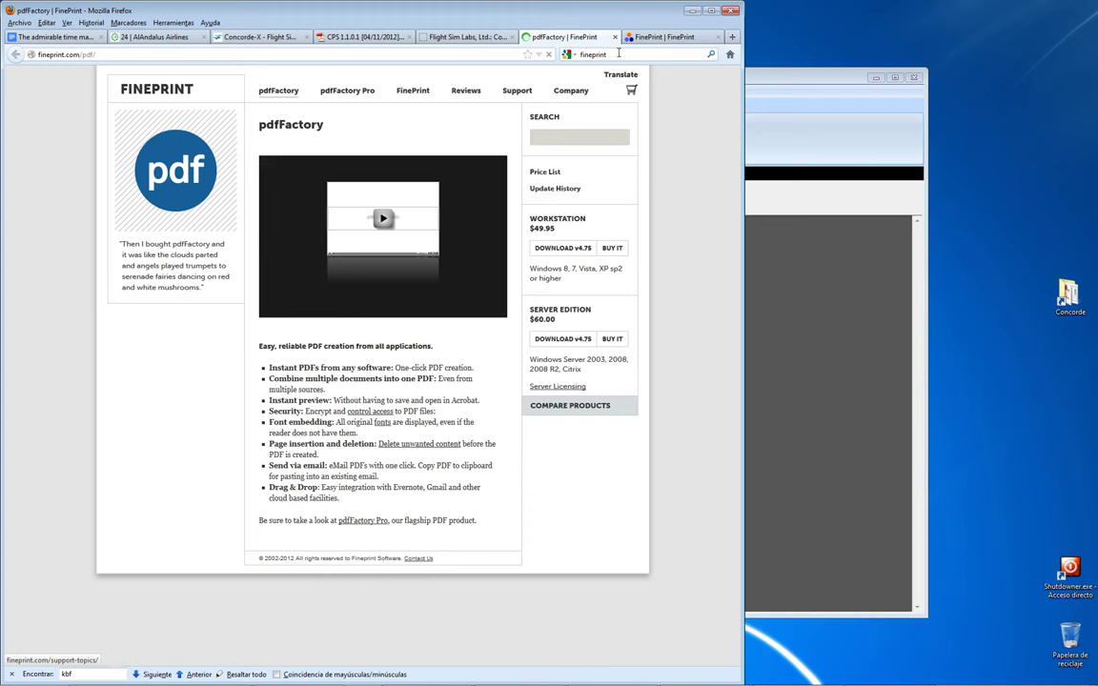
left_click(653, 36)
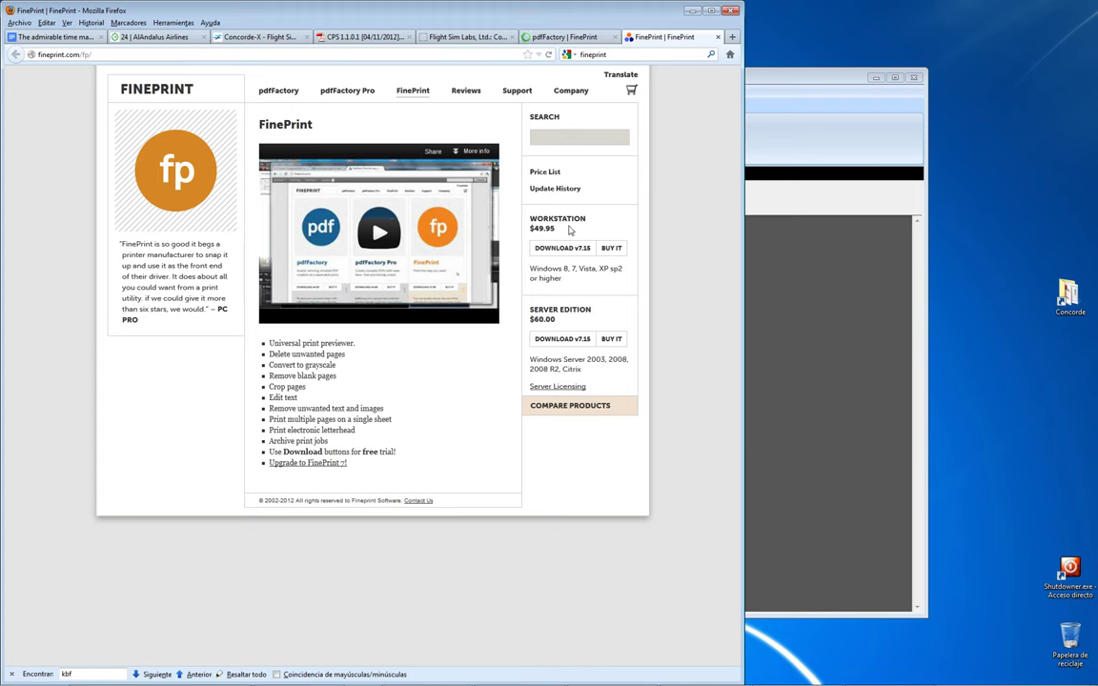
left_click_drag(557, 230, 529, 230)
key("ctrl+Page_Up")
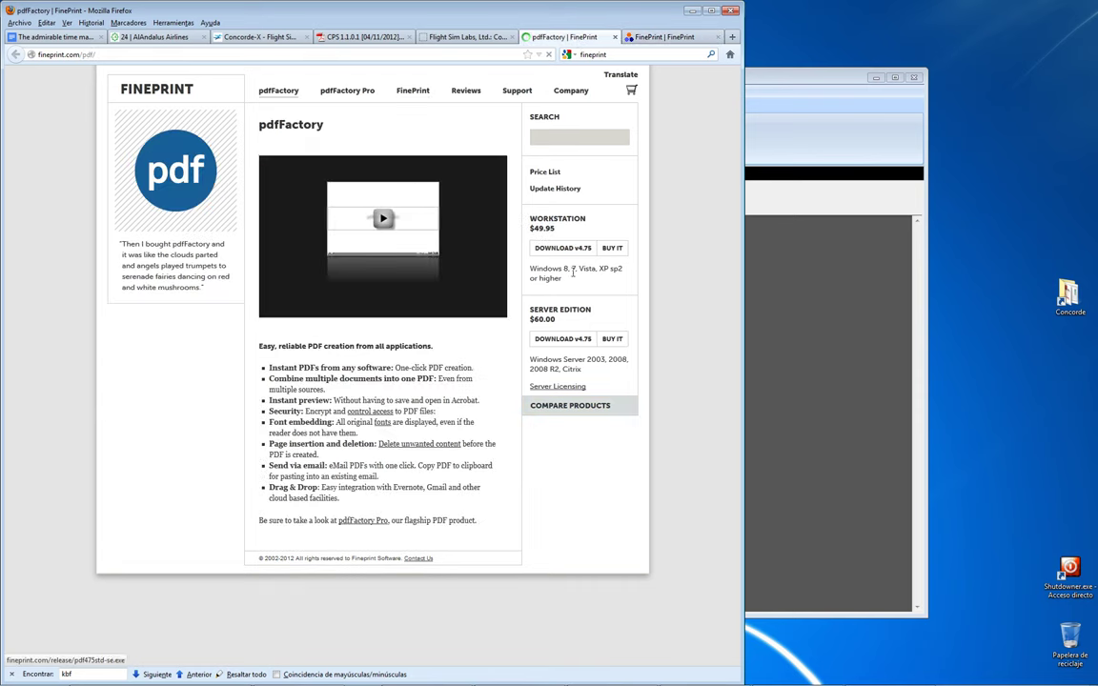
- Close the pdfFactory and FinePrint pages and minimize the browser to return to the Concorde Performance System
left_click(617, 39)
left_click(618, 39)
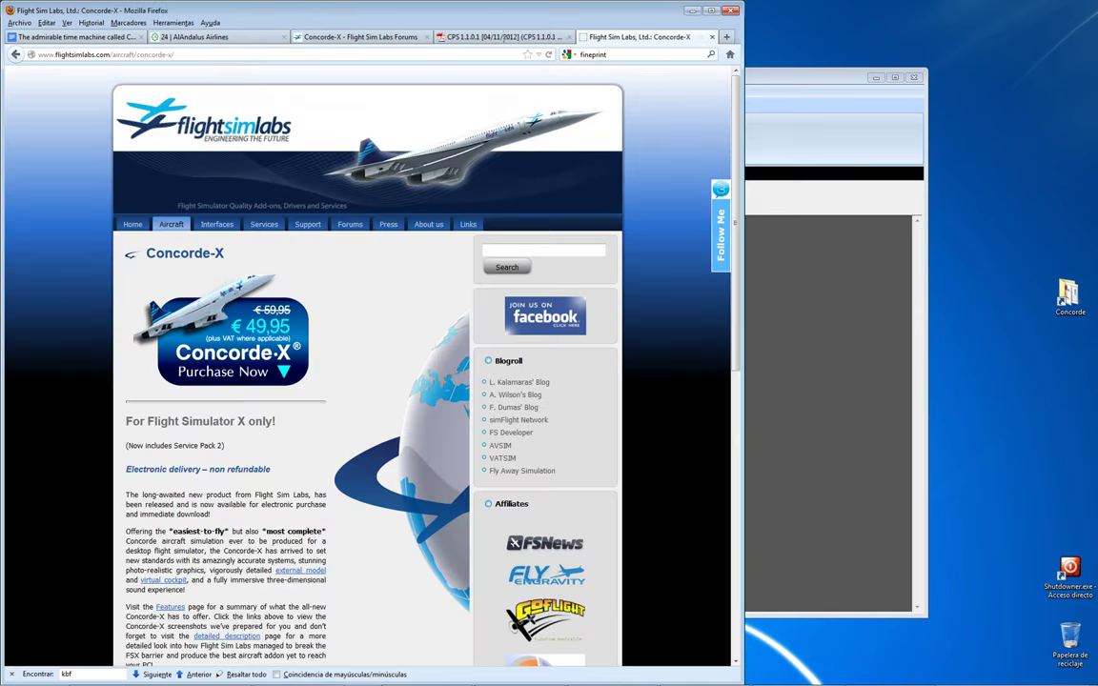
left_click(496, 36)
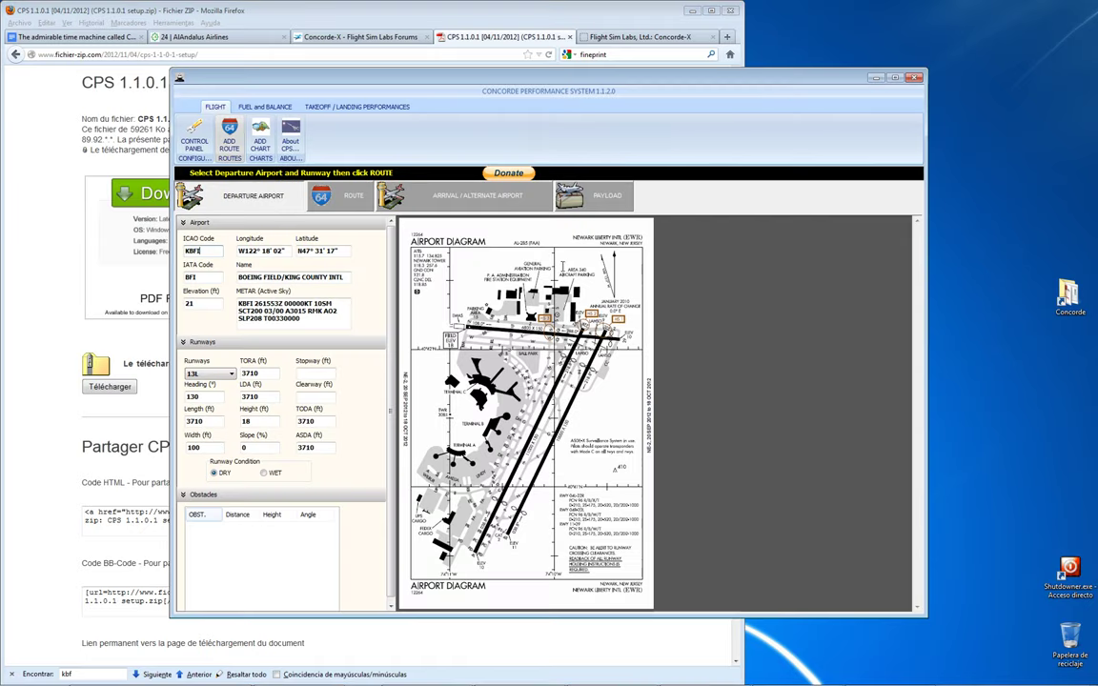
left_click(692, 12)
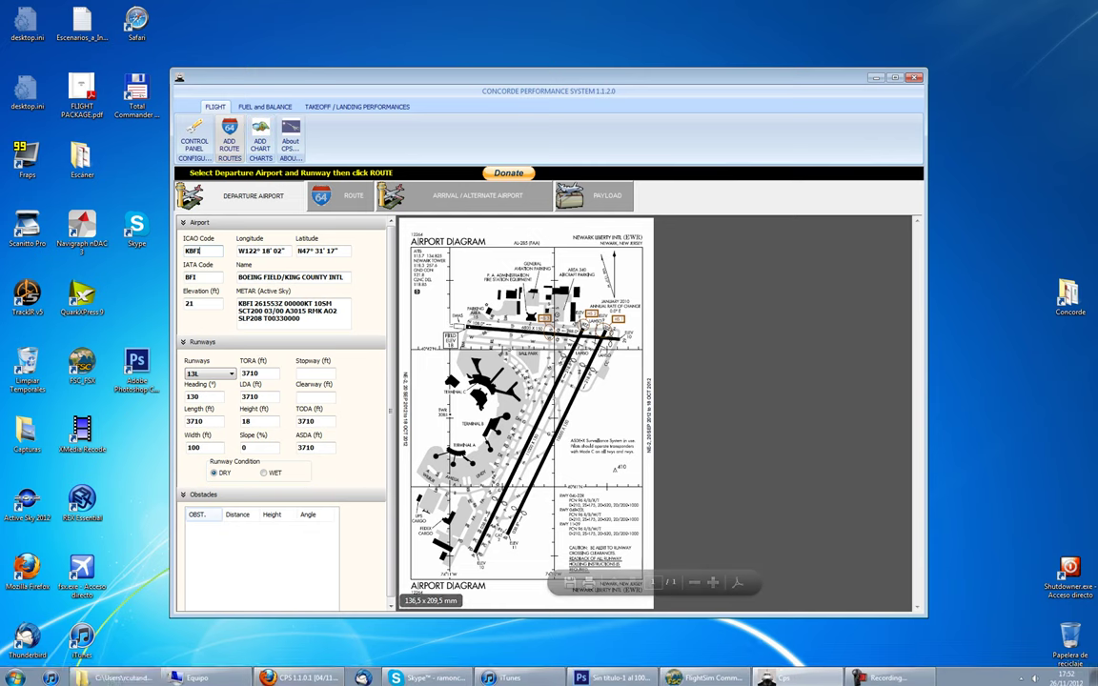
- In the file explorer, open the Images folder of Concorde Performance System inside FSX_ADDONS on drive FSX (E:)
left_click(148, 675)
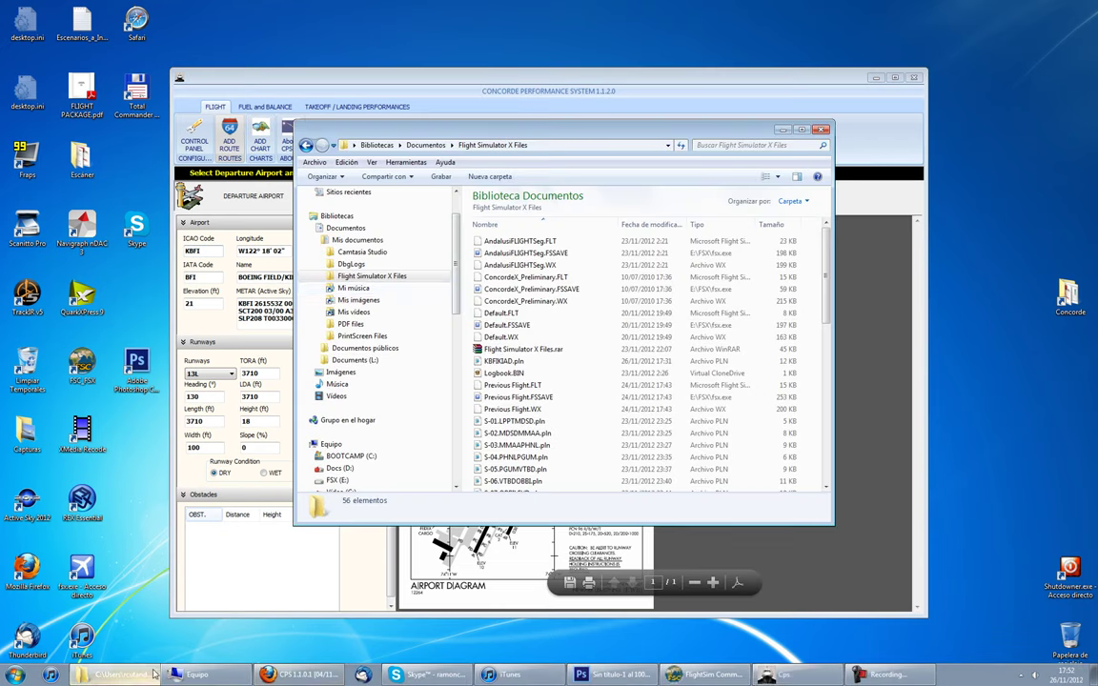
left_click(336, 480)
double_click(504, 270)
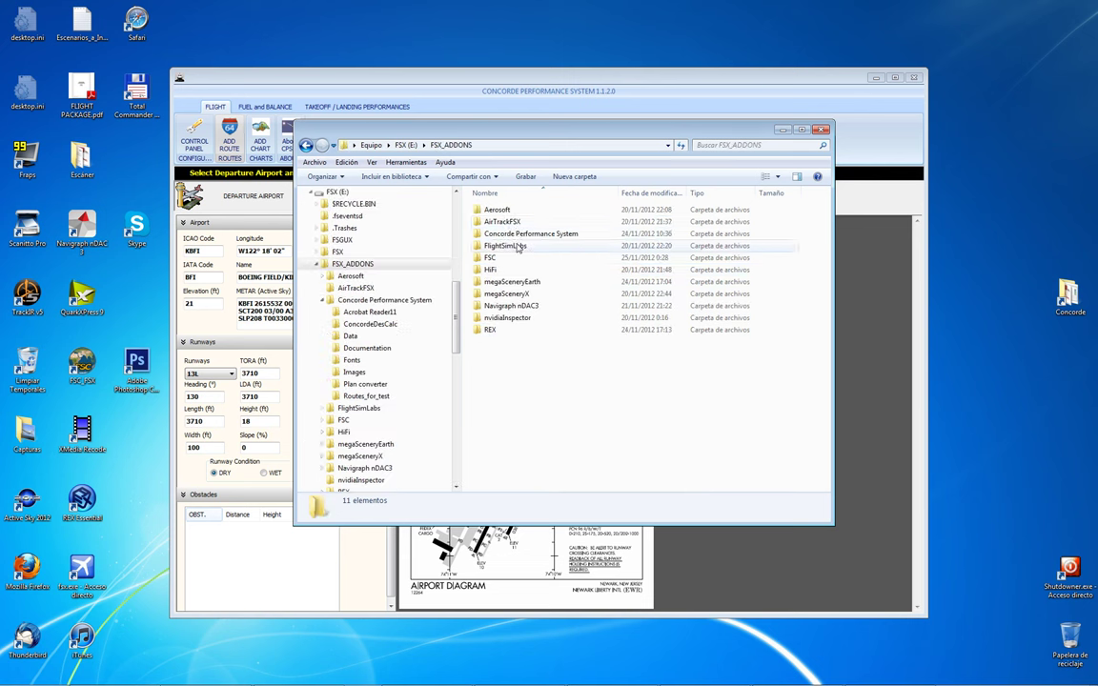
left_click(481, 236)
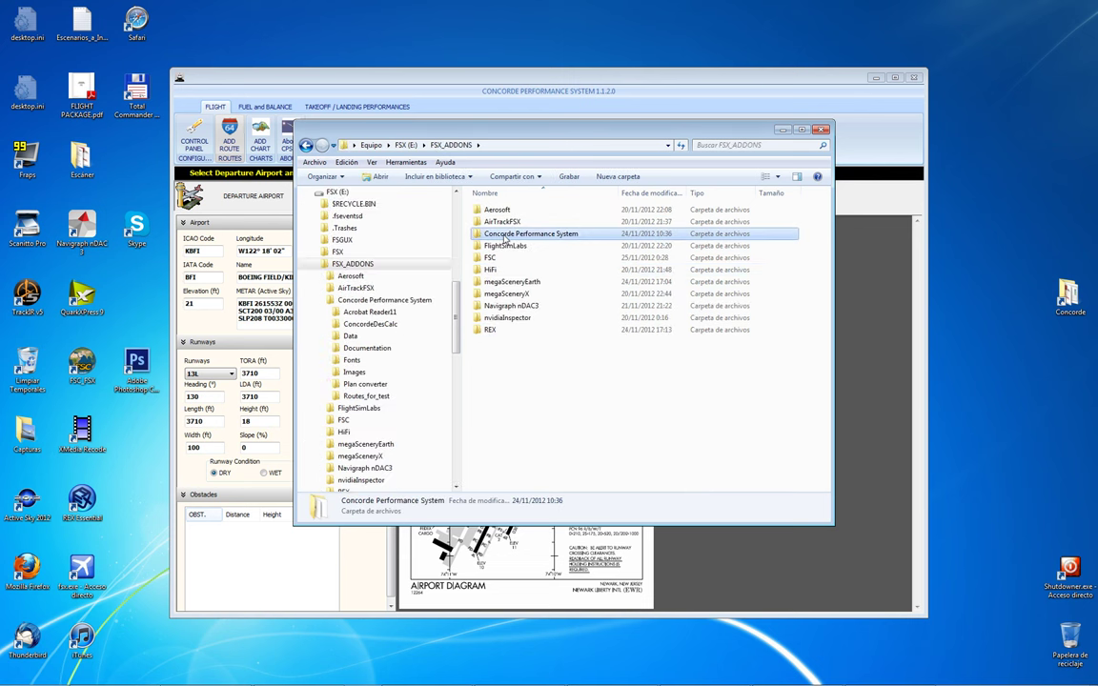
double_click(482, 235)
left_click(503, 271)
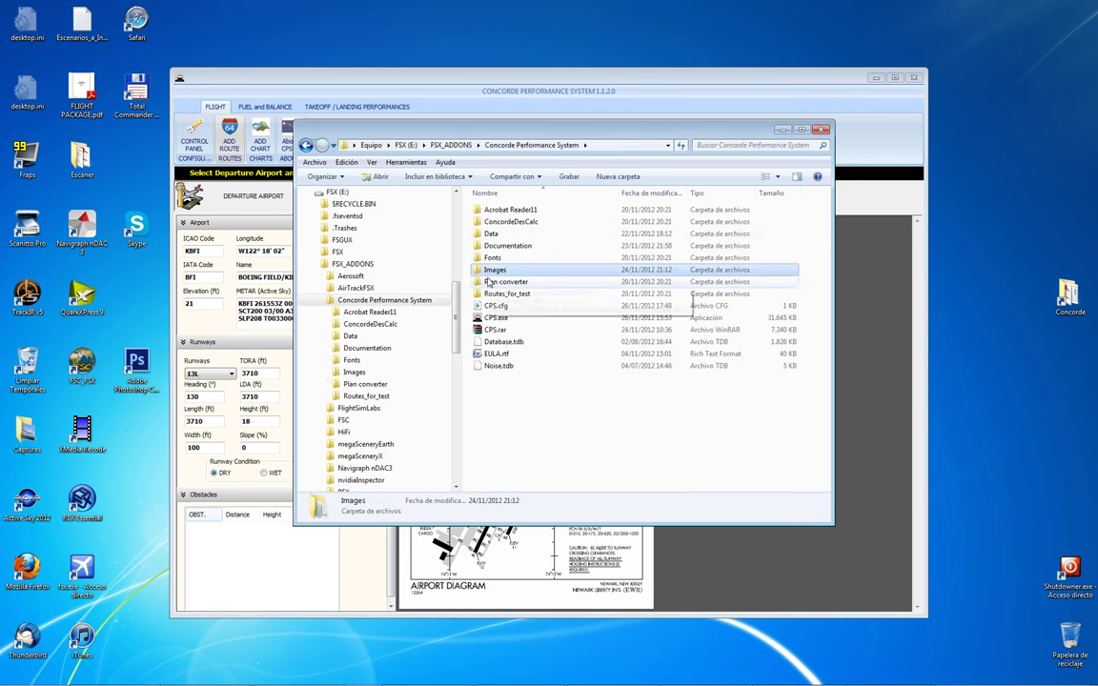
double_click(497, 271)
- Examine the airport chart PDFs in the Images folder, such as KBFI.pdf, and minimize the folder window
left_click(572, 286)
left_click(644, 355)
left_click(706, 360)
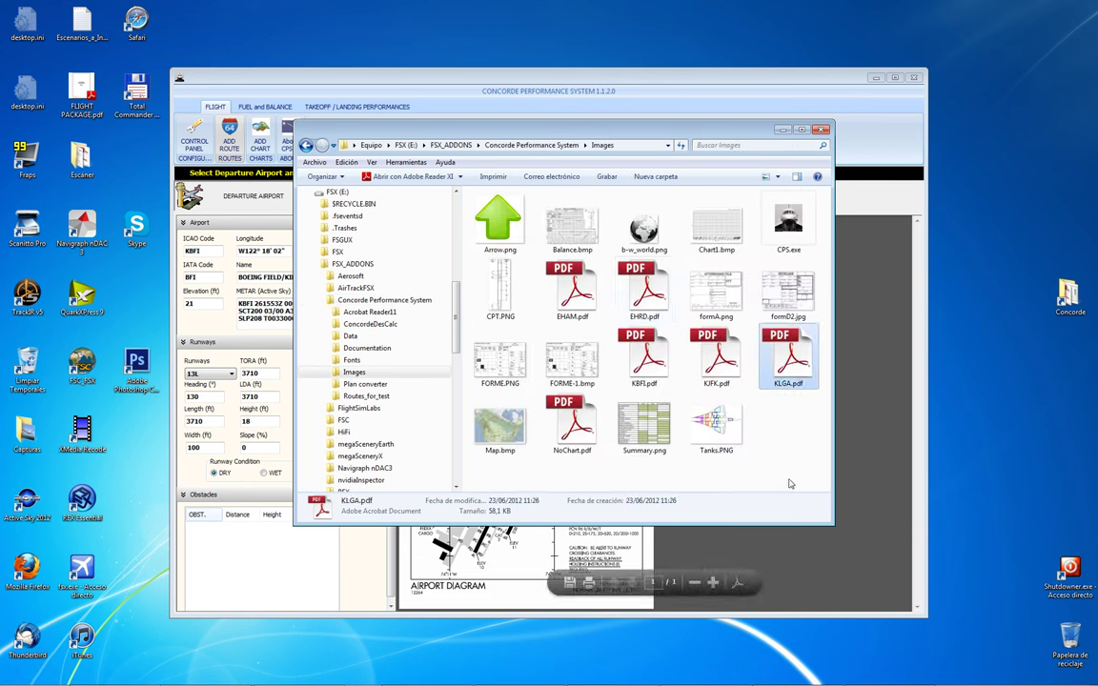
left_click(788, 471)
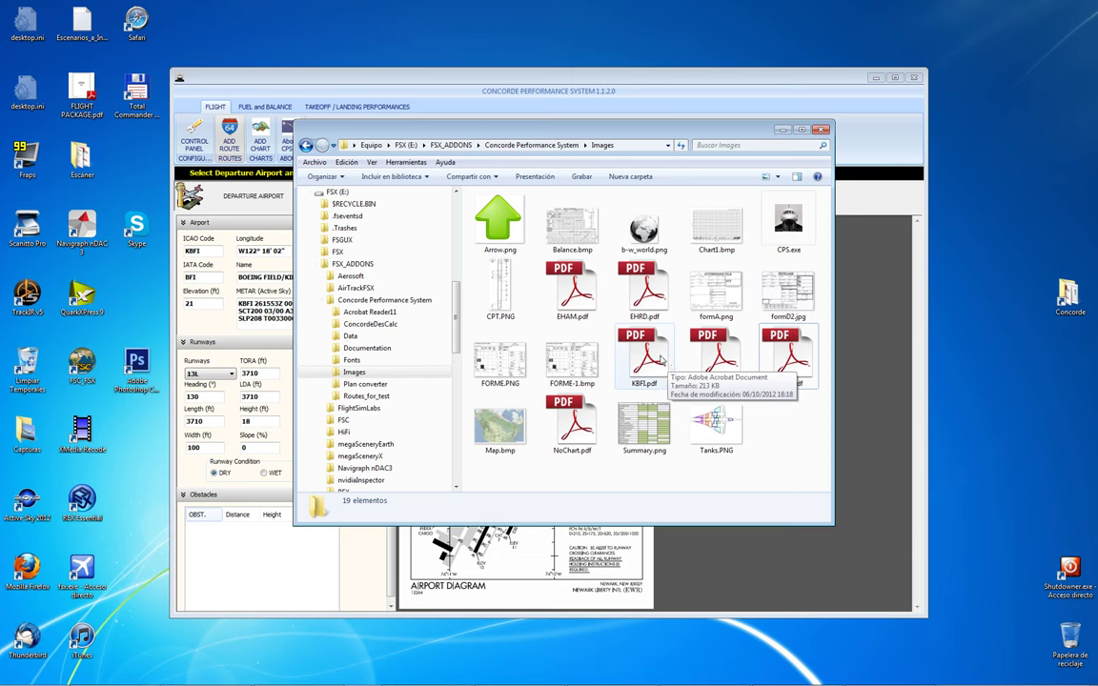
left_click(779, 130)
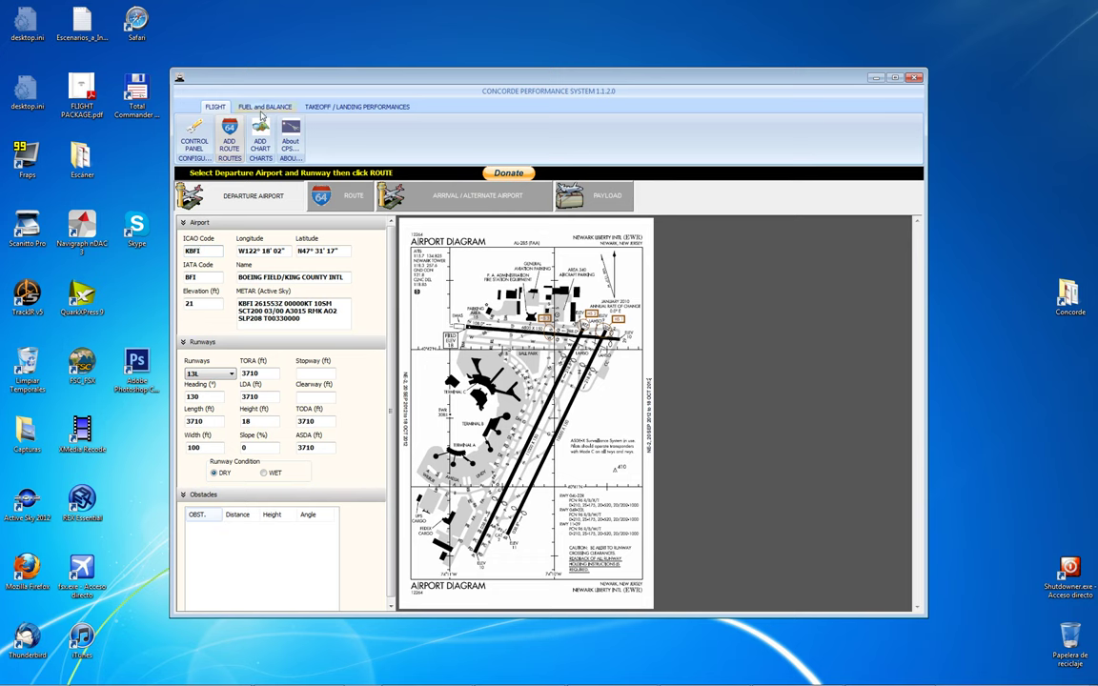
- Go to the route section of the Concorde Performance System and open the dialog for loading a route
left_click(339, 198)
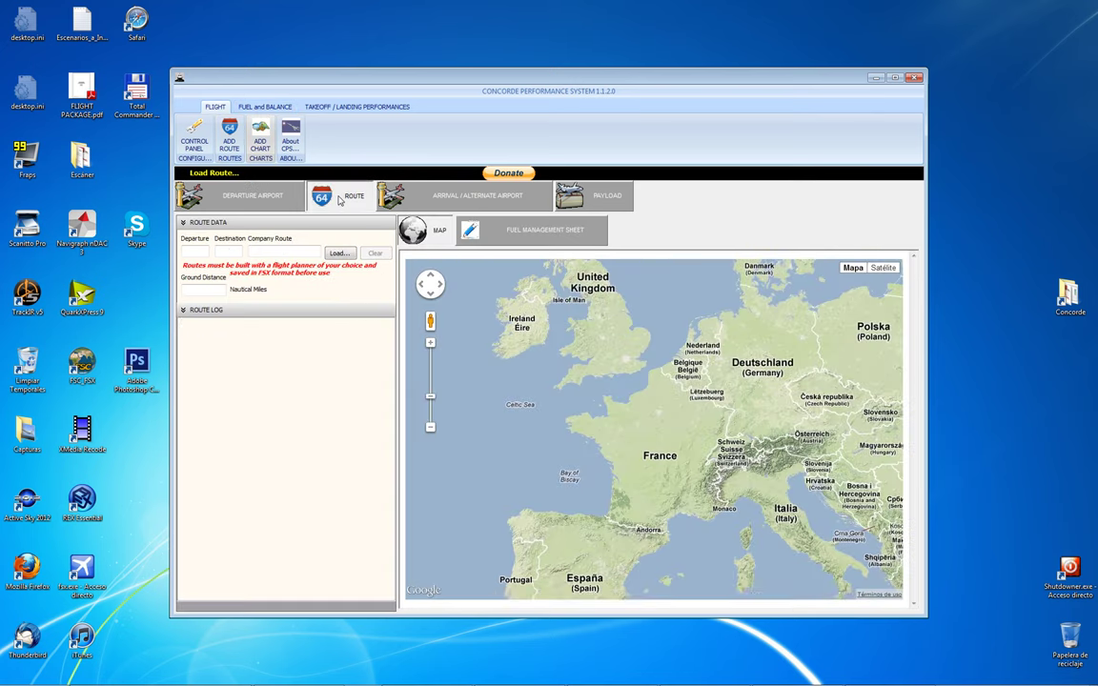
left_click(344, 253)
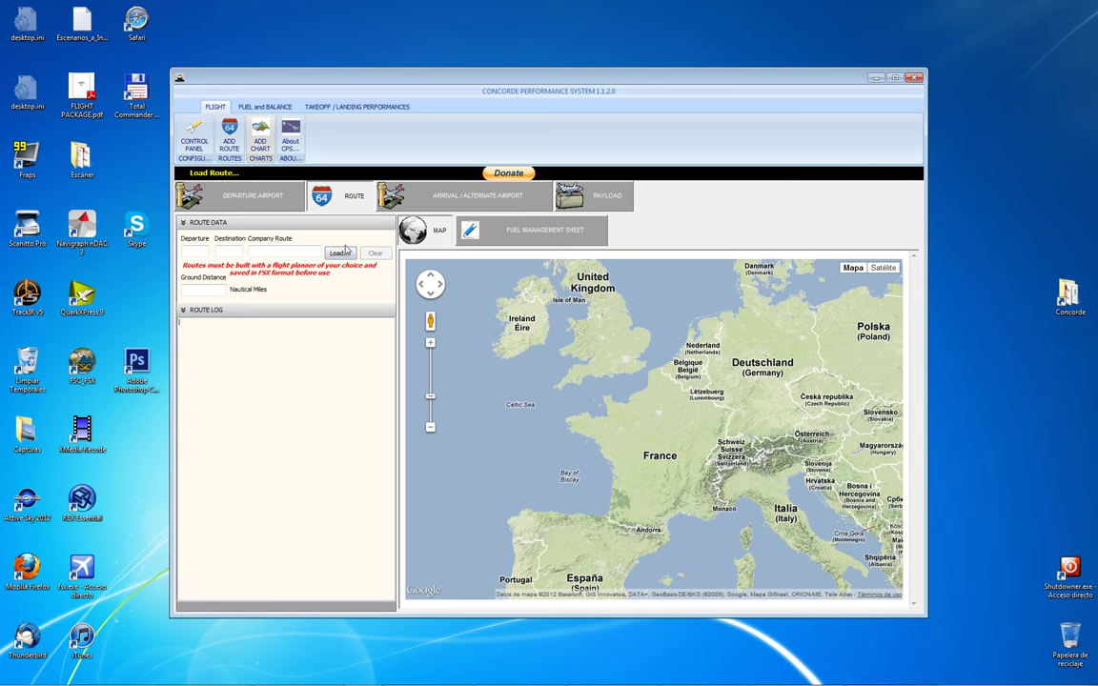
left_click(343, 253)
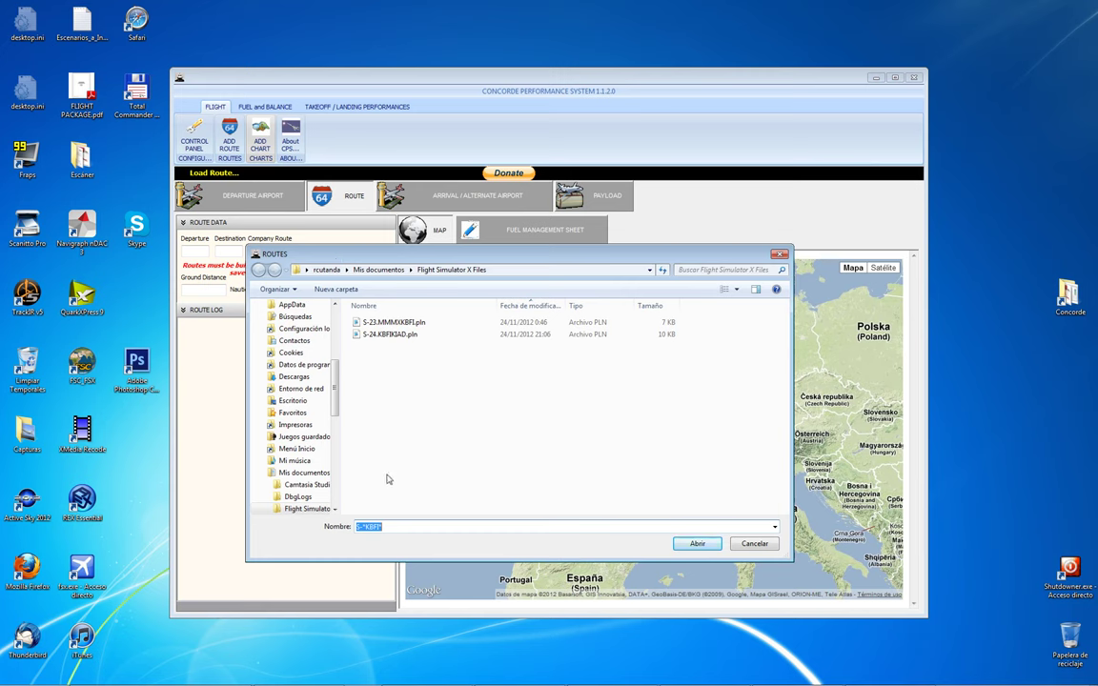
- Inspect the S-*KBFI* file name filter and the S-24.KBFIKIAD.pln flight plan, and cancel loading a route
left_click(388, 527)
left_click_drag(384, 527, 358, 527)
type("KBFI")
left_click(368, 527)
left_click_drag(367, 527, 389, 527)
right_click(392, 341)
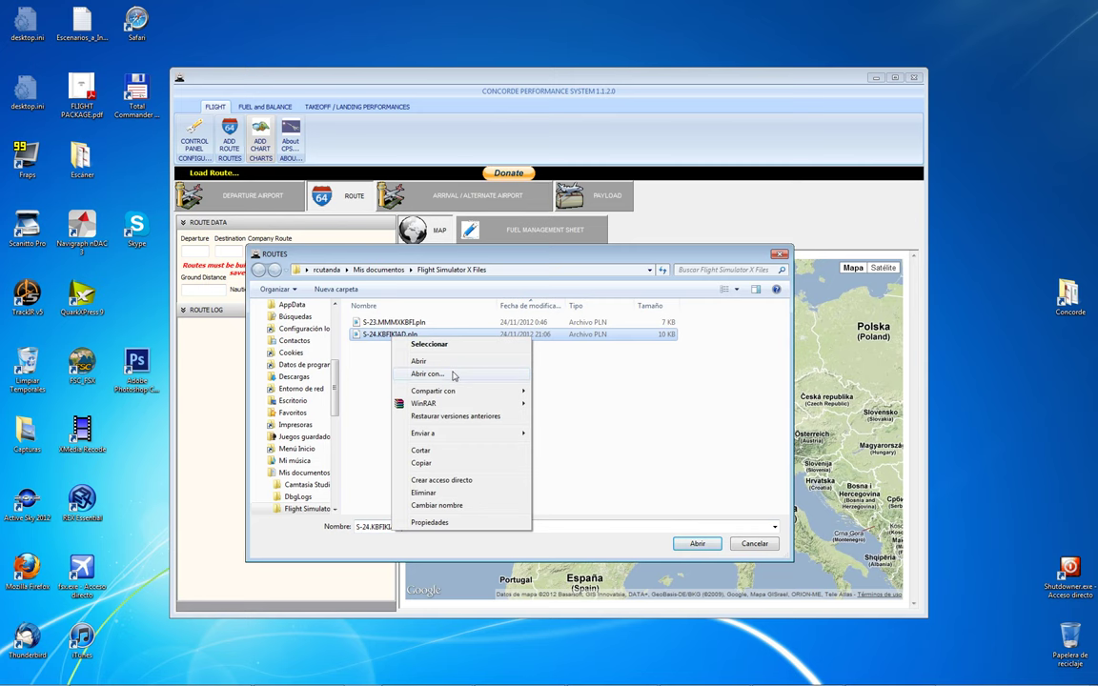
left_click(335, 372)
left_click(752, 545)
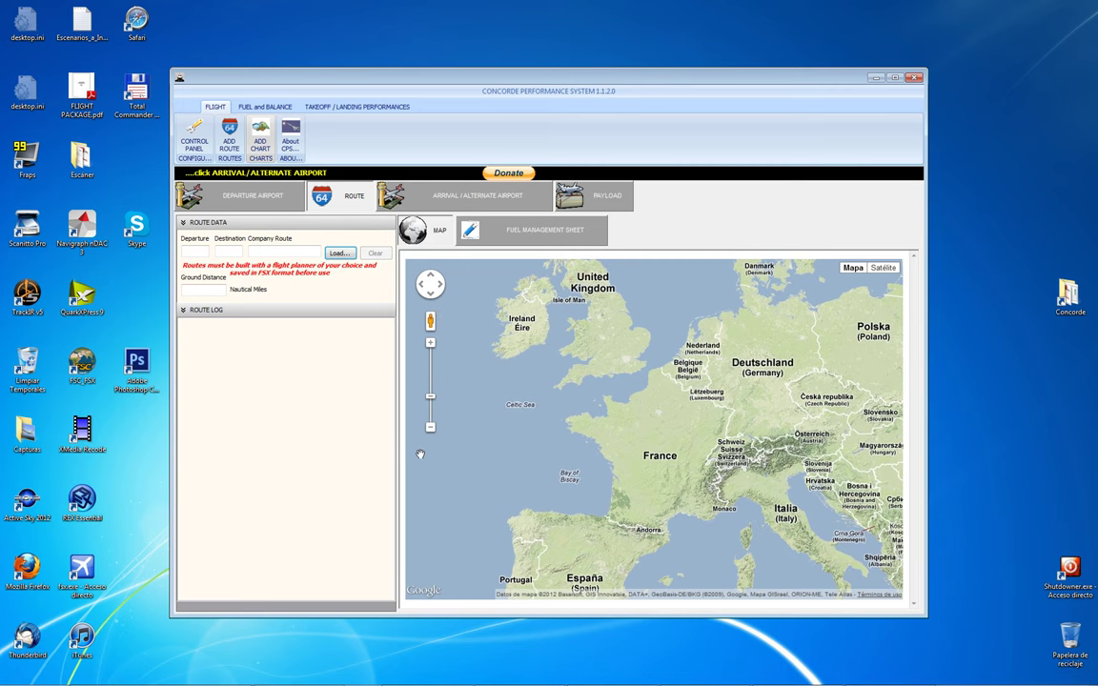
- Open the ADEU folder through its shortcut in the Concorde desktop folder and search it for "kbfi"
double_click(1061, 314)
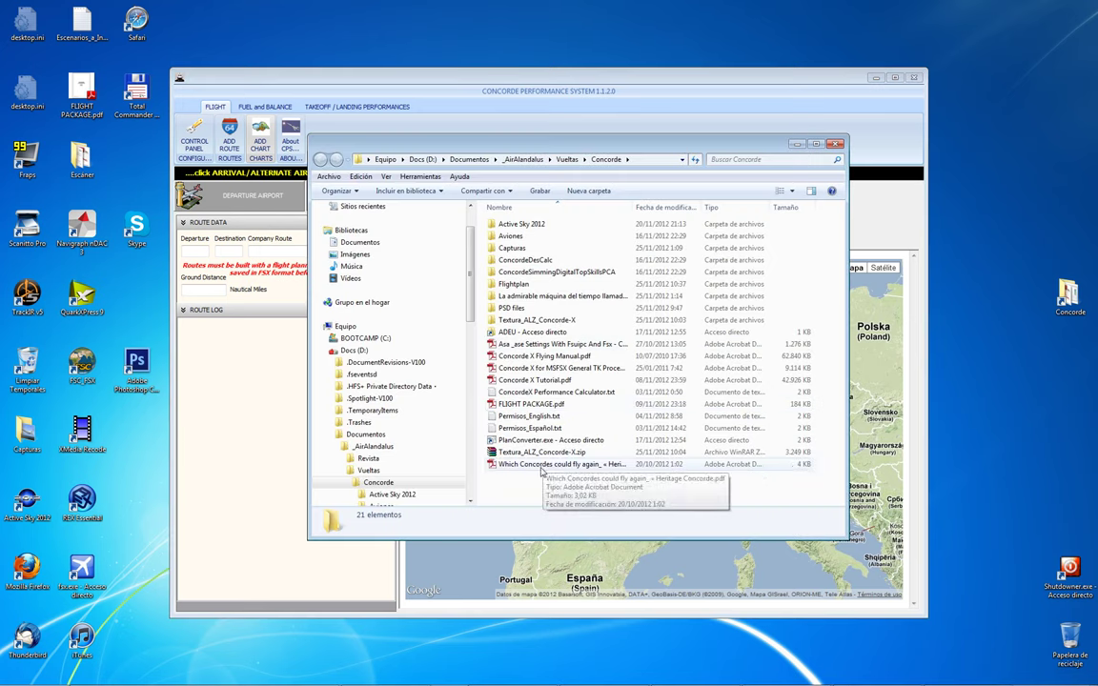
double_click(522, 332)
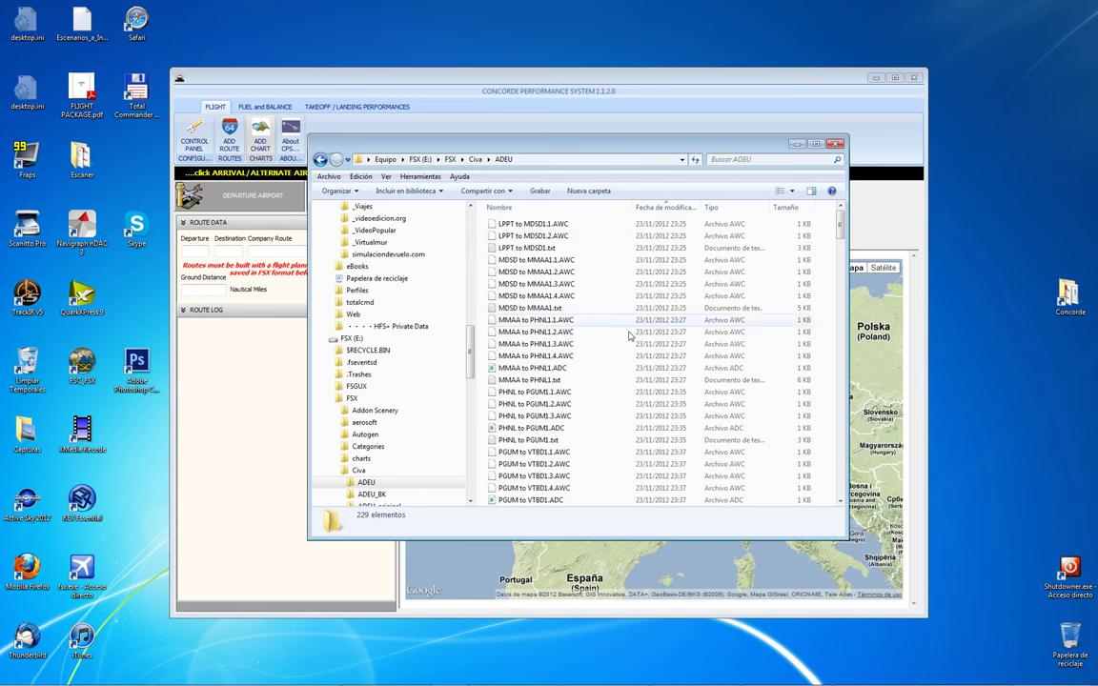
left_click(713, 159)
type("kbfi")
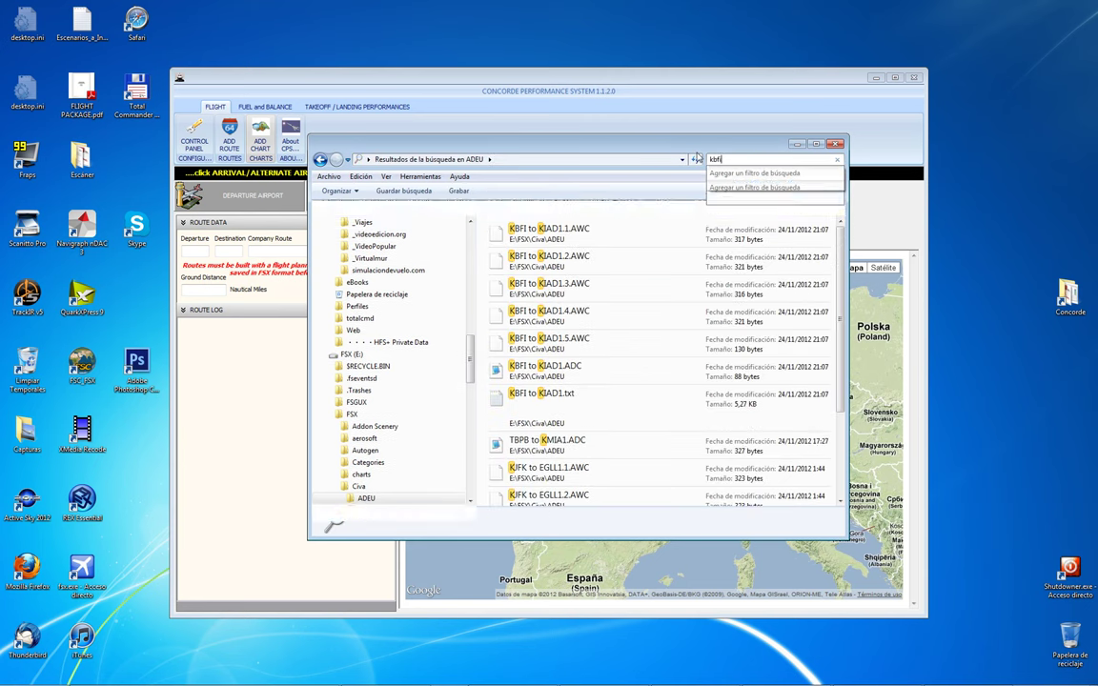
- Permanently delete the seven KBFI to KIAD1 files from the ADEU folder and close the folder window
left_click(610, 241)
left_click(534, 400, "shift")
right_click(557, 312)
key("shift+Delete")
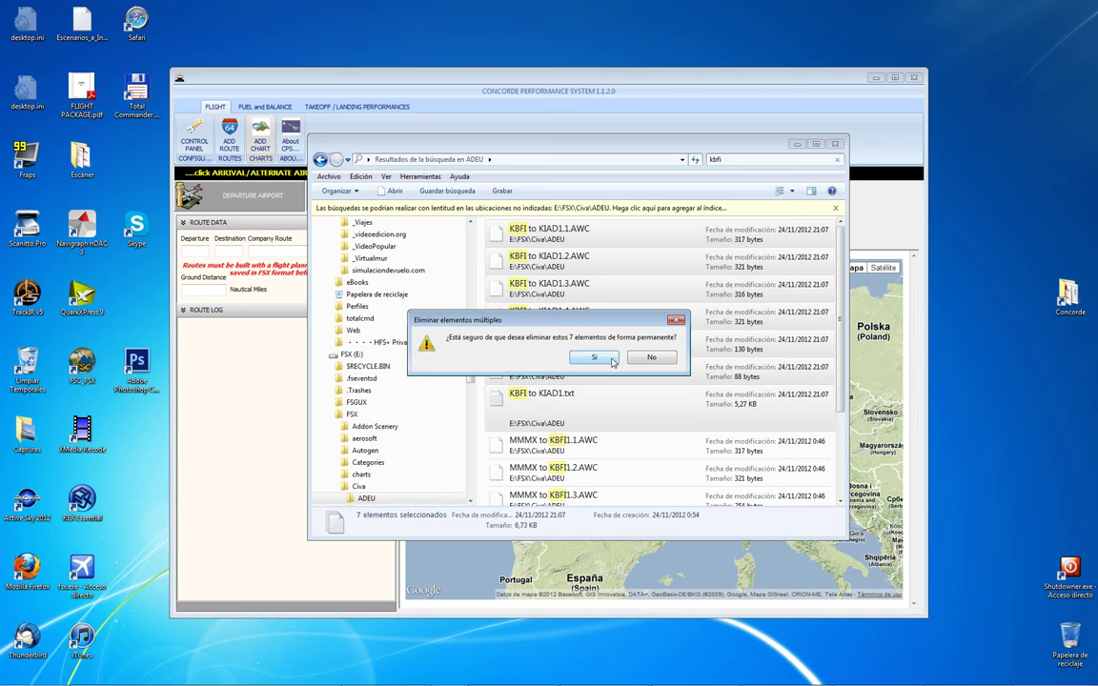
left_click_drag(522, 320, 527, 421)
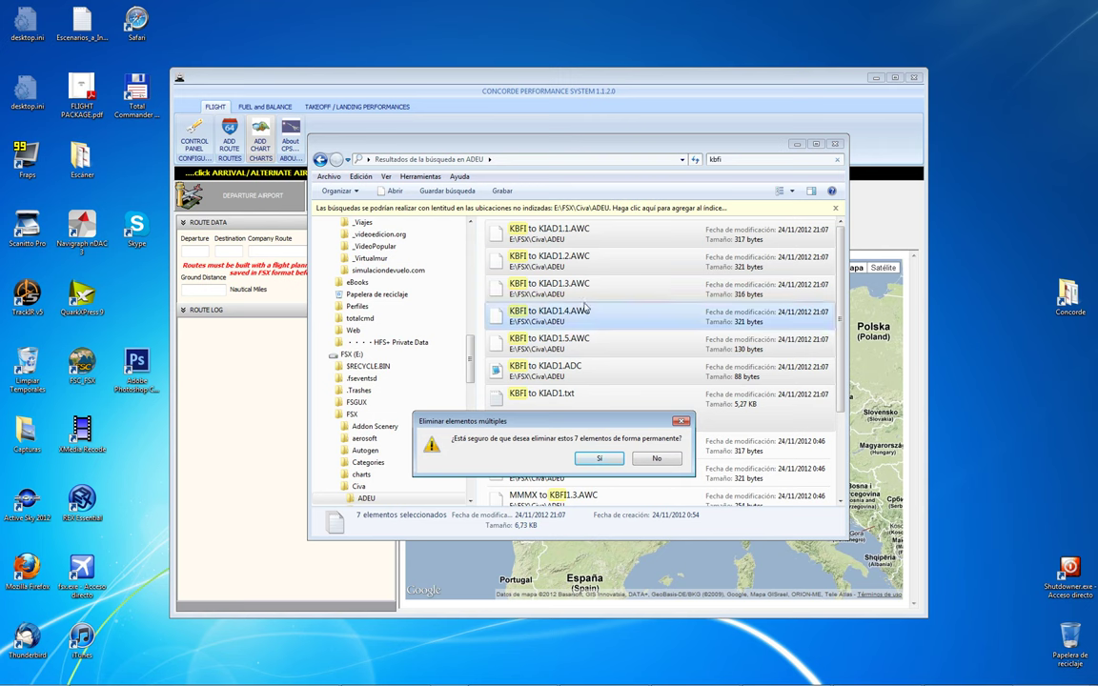
left_click(599, 459)
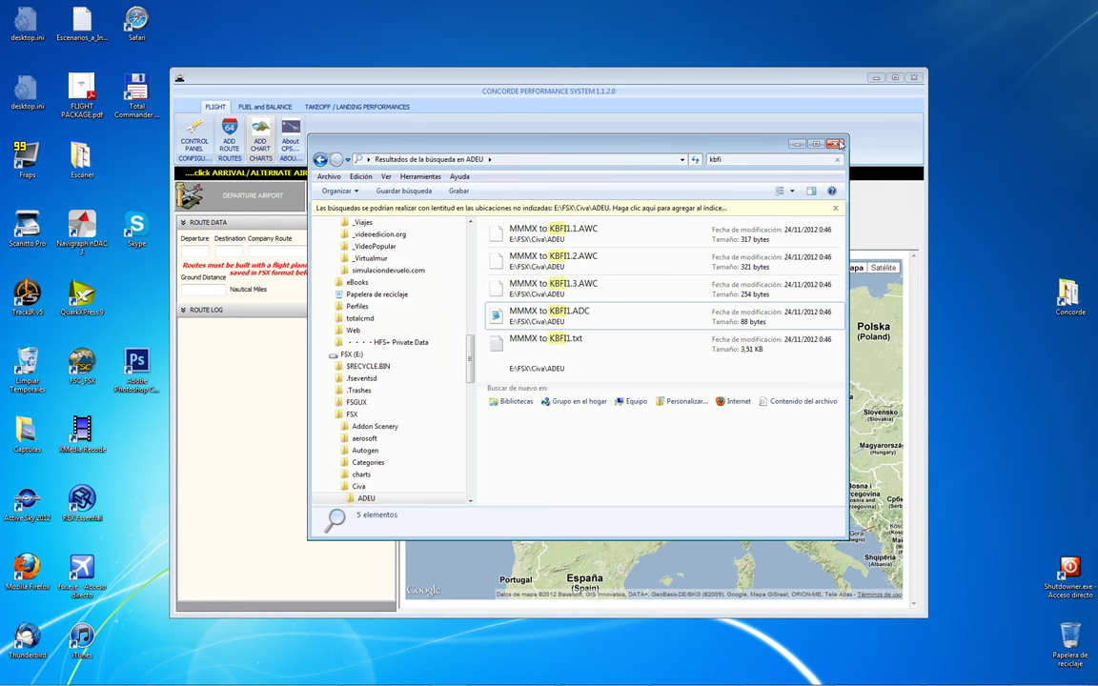
key("alt+F4")
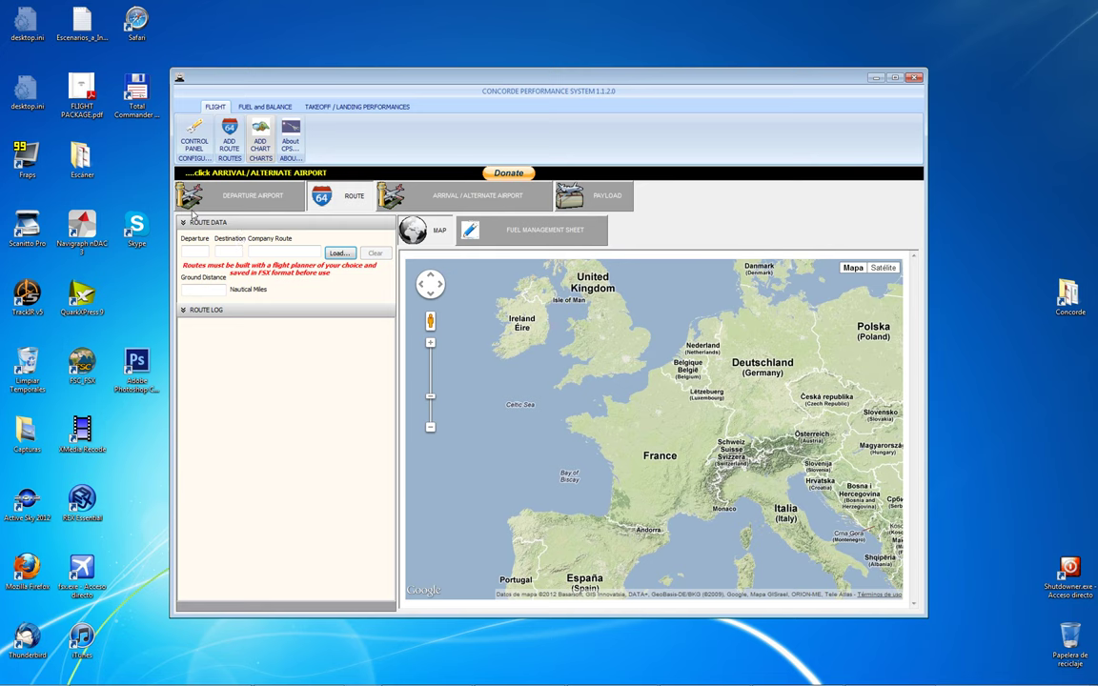
- Bring back the minimized explorer window and open the Flight Simulator X Files folder in the documents library
left_click(81, 675)
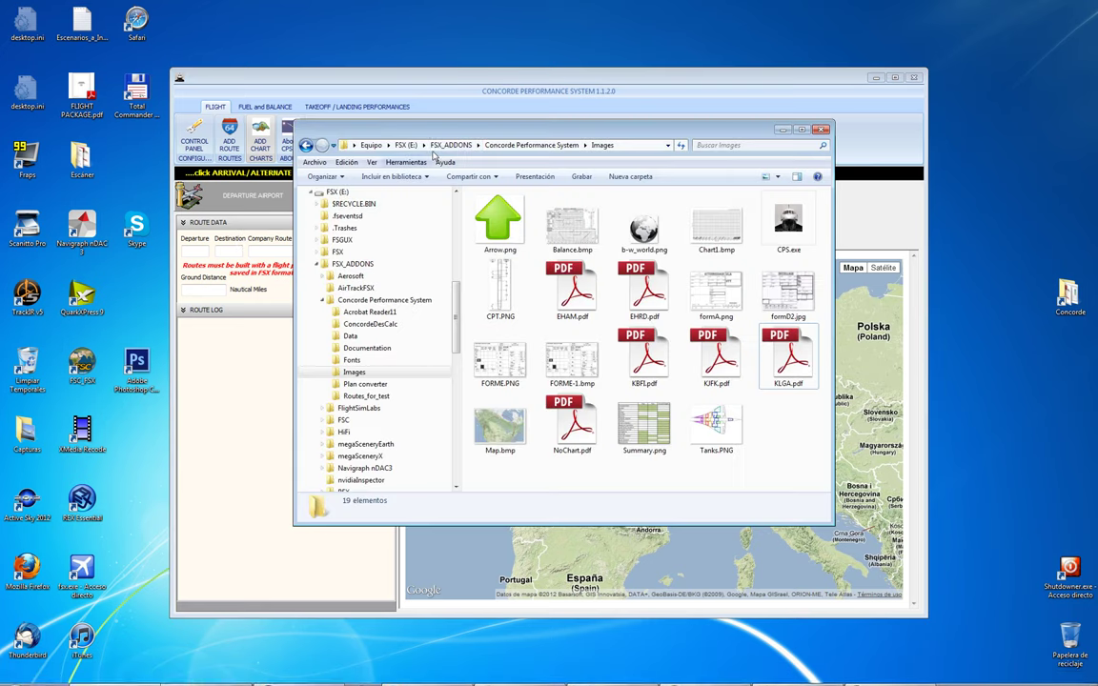
scroll(390, 296, "up", 6)
scroll(391, 296, "down", 2)
scroll(358, 281, "up", 6)
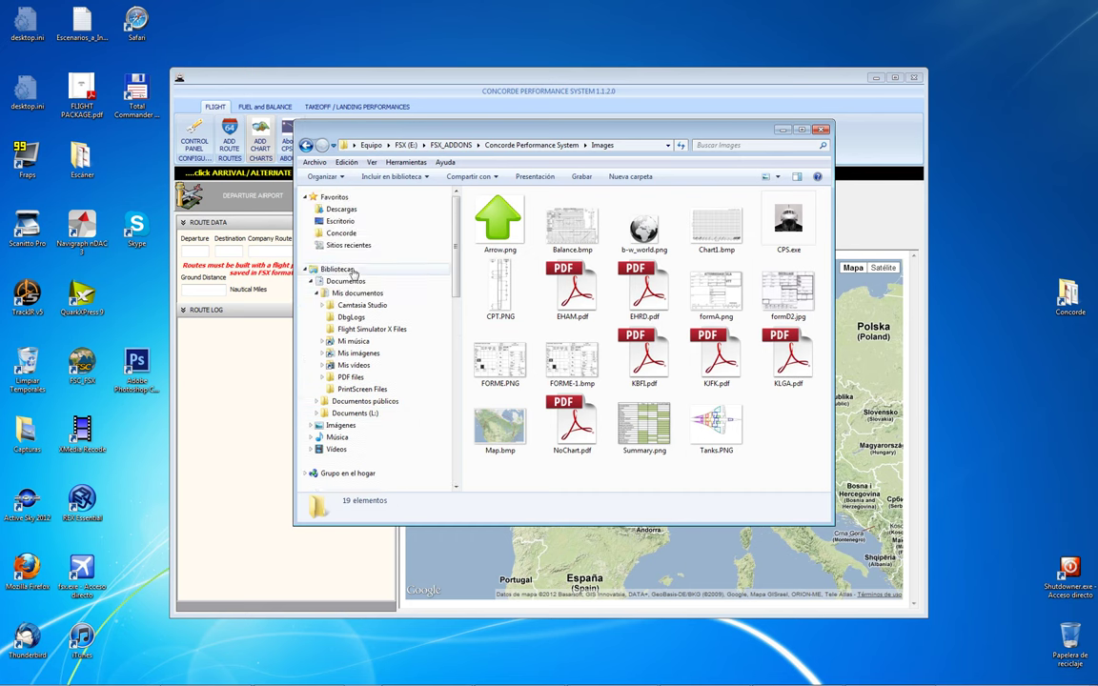
left_click(371, 329)
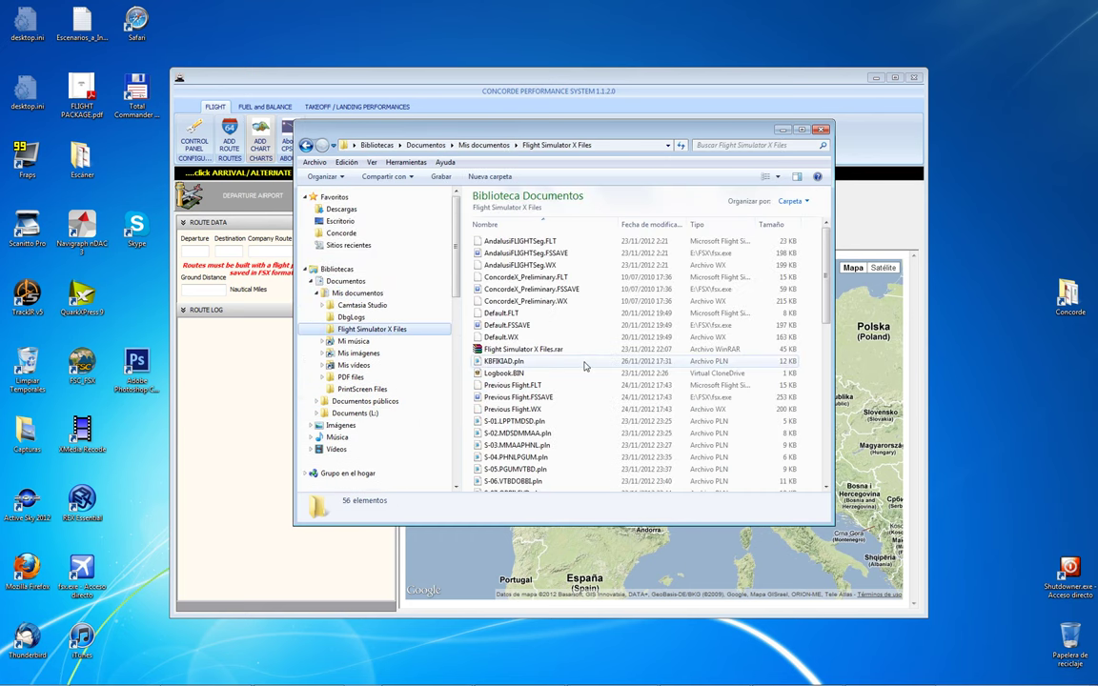
- Delete S-24.KBFIKIAD.pln from the Flight Simulator X Files folder, put the folder window away and check the loadable KBFI routes
left_click(522, 420)
scroll(527, 425, "down", 9)
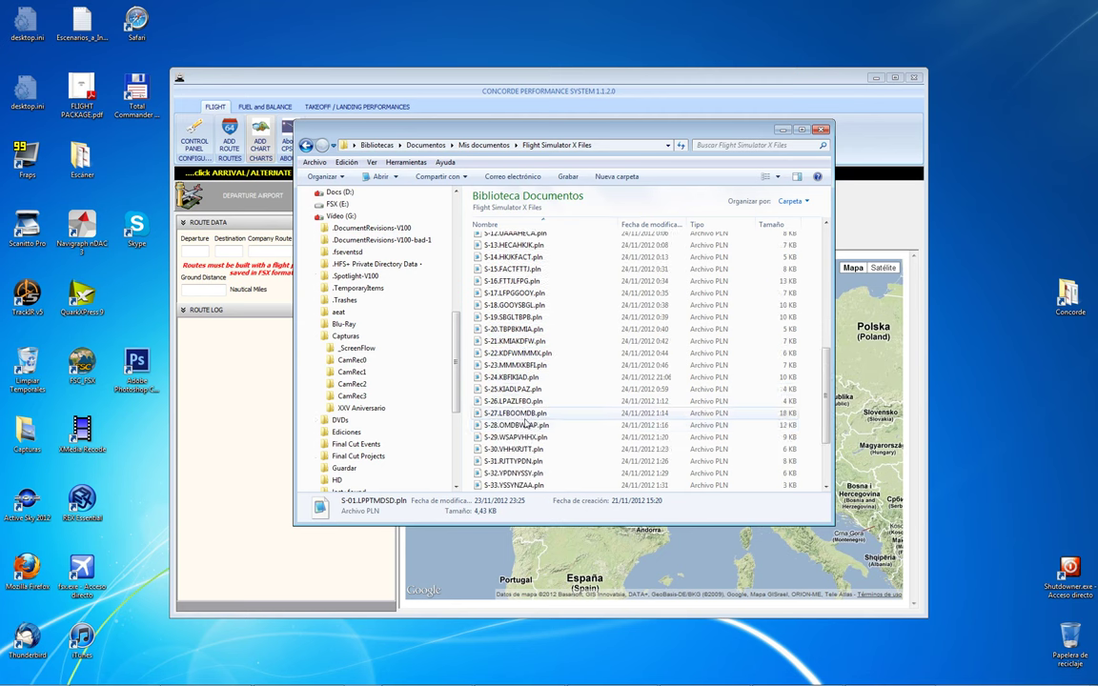
right_click(544, 378)
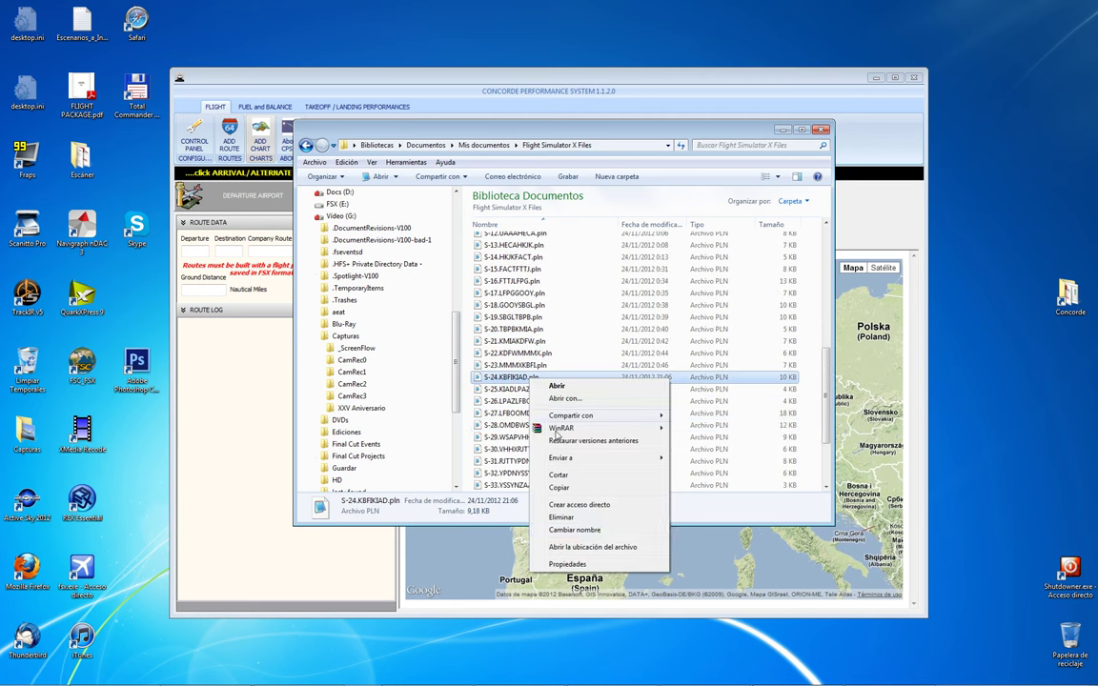
left_click(571, 518)
left_click(596, 394)
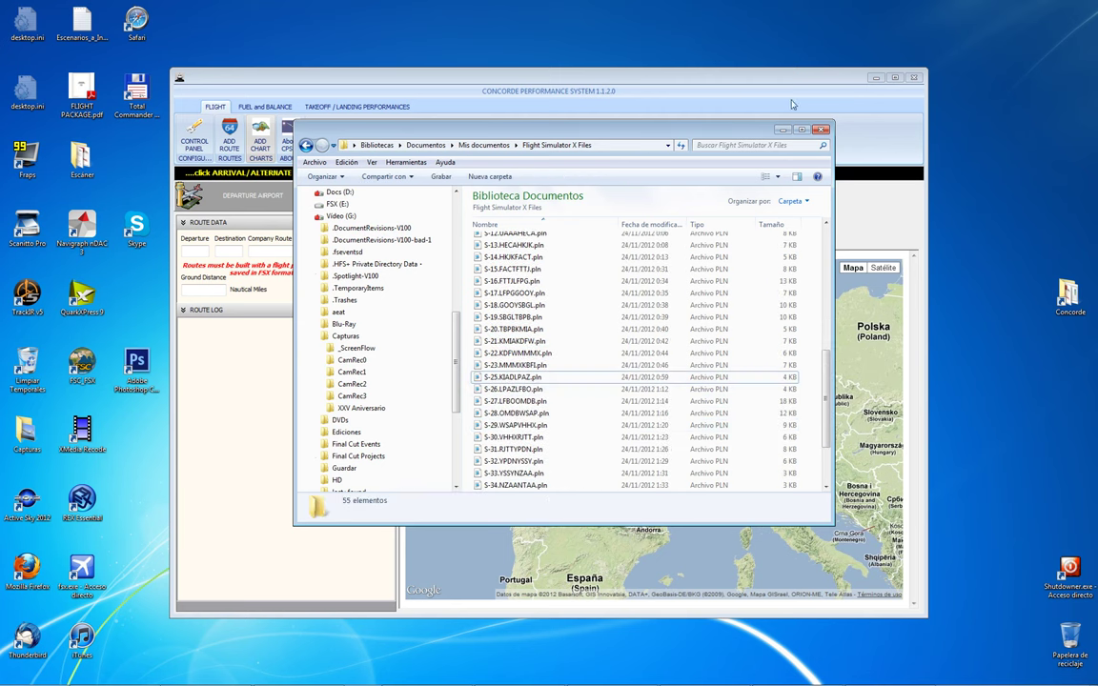
left_click(712, 129)
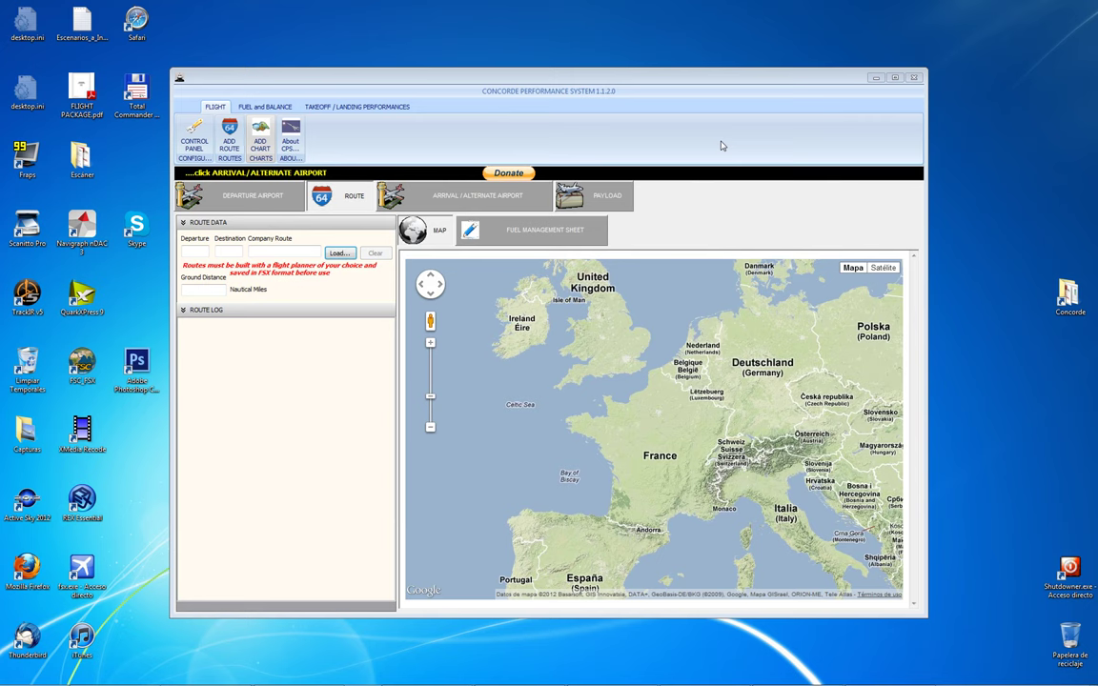
left_click(340, 252)
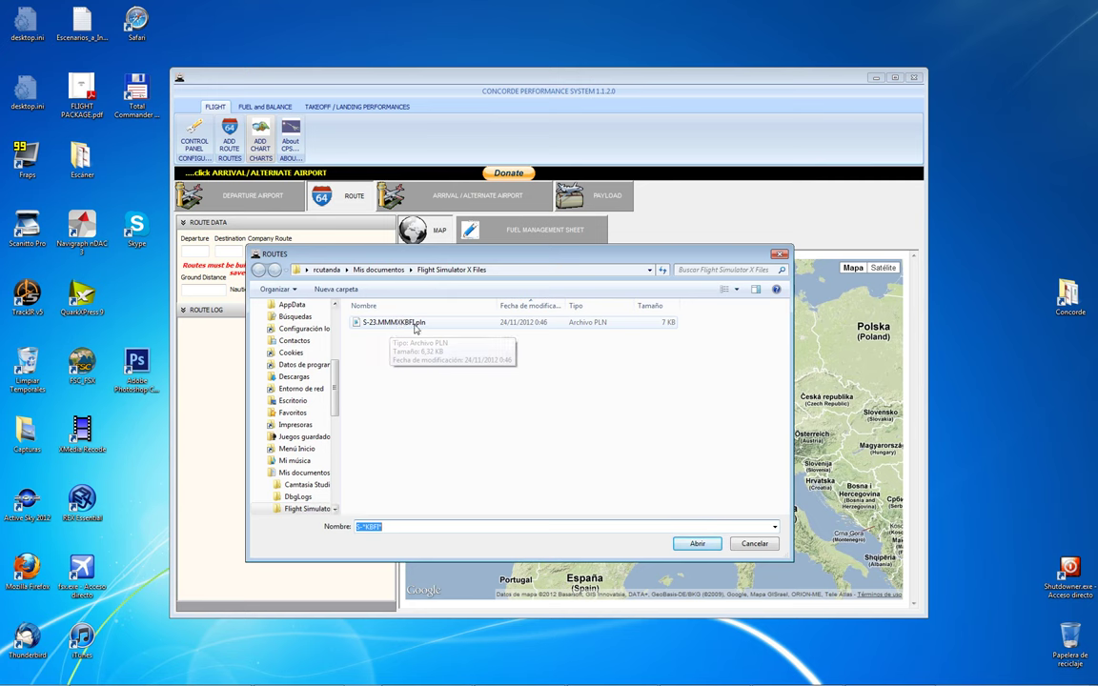
double_click(402, 322)
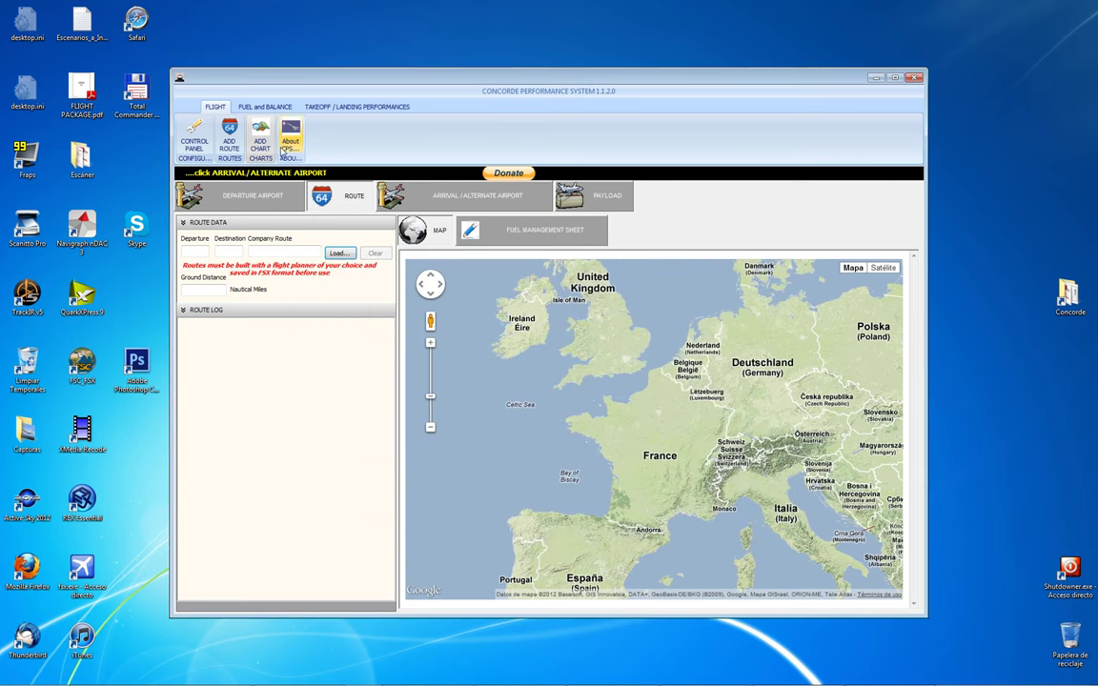
- Start adding a route, rename KBFIKIAD.pln to 24.KBFIKIAD.pln in the file list and open it
left_click(229, 139)
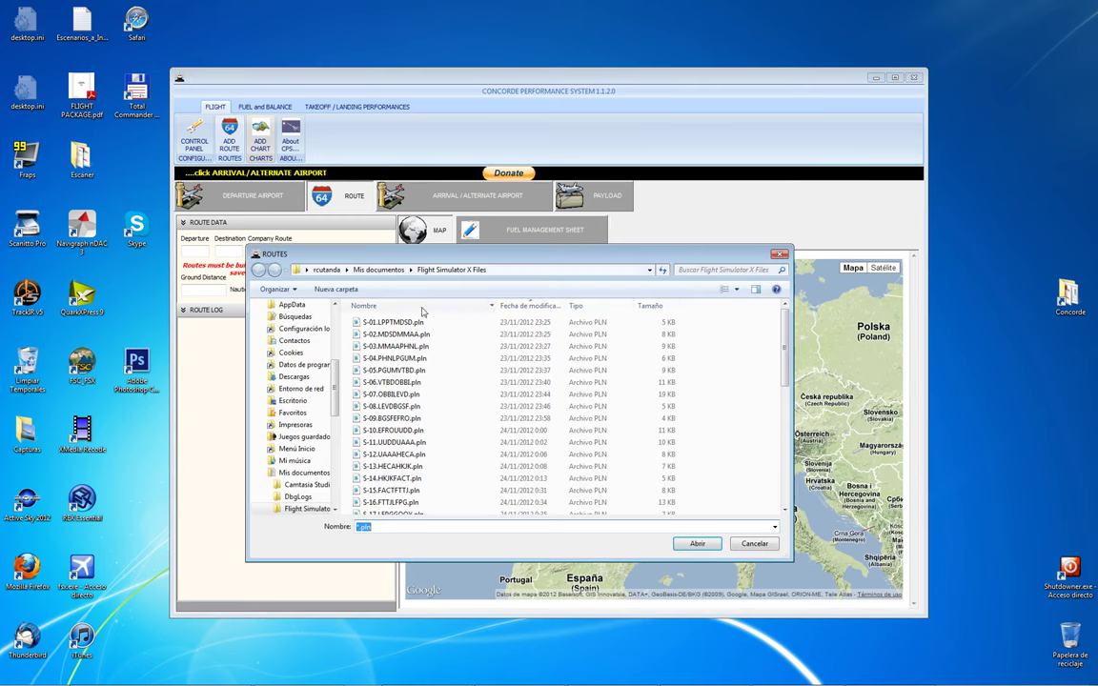
scroll(781, 405, "down", 5)
scroll(782, 405, "down", 4)
left_click(381, 508)
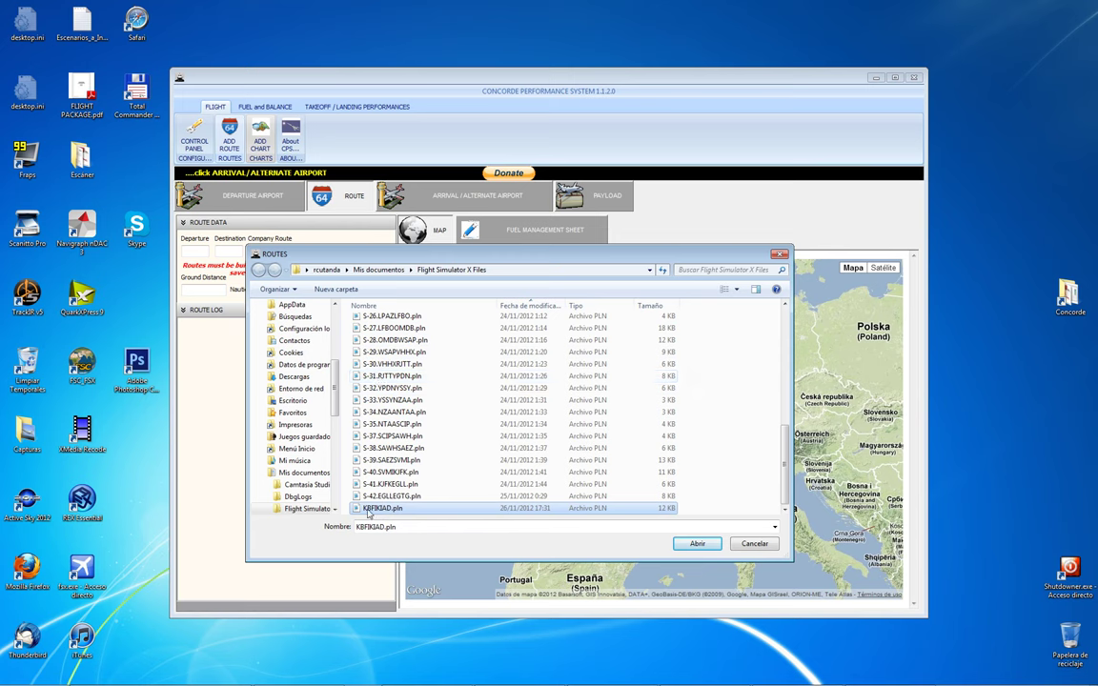
key("F2")
key("Escape")
left_click(369, 510)
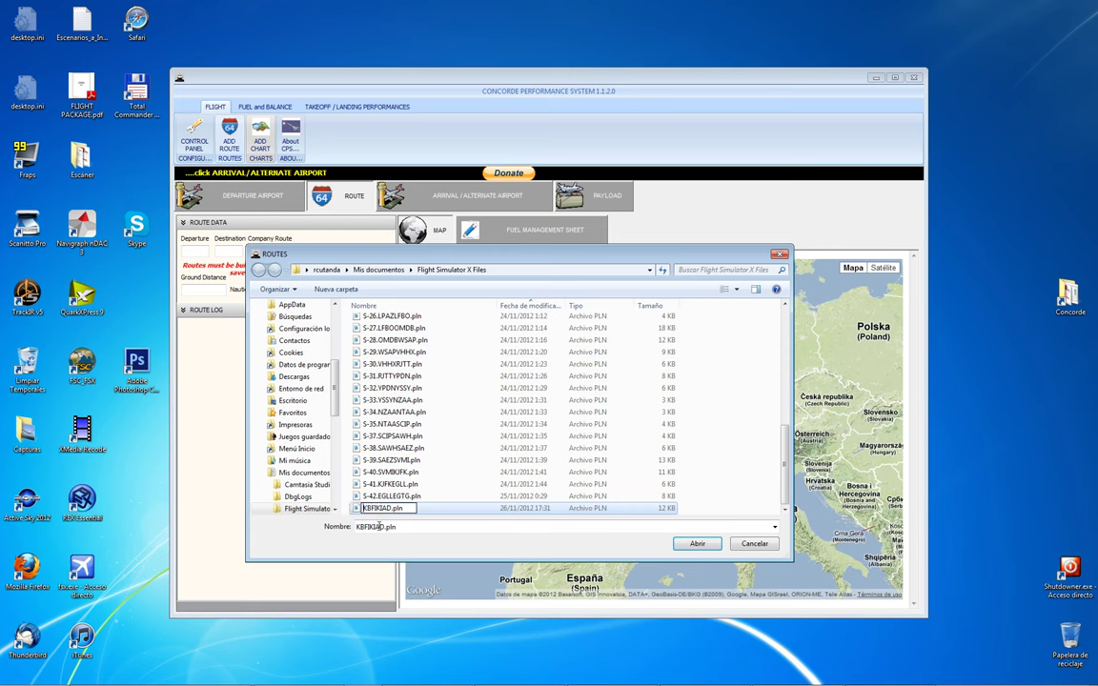
type("24.")
key("Return")
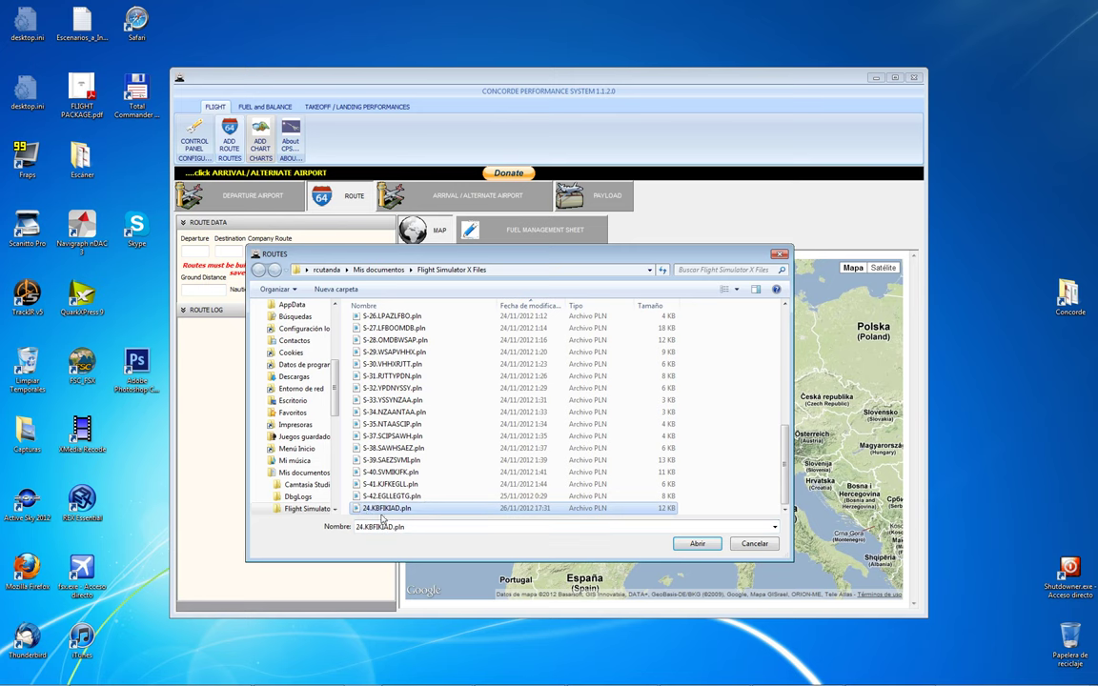
left_click(697, 544)
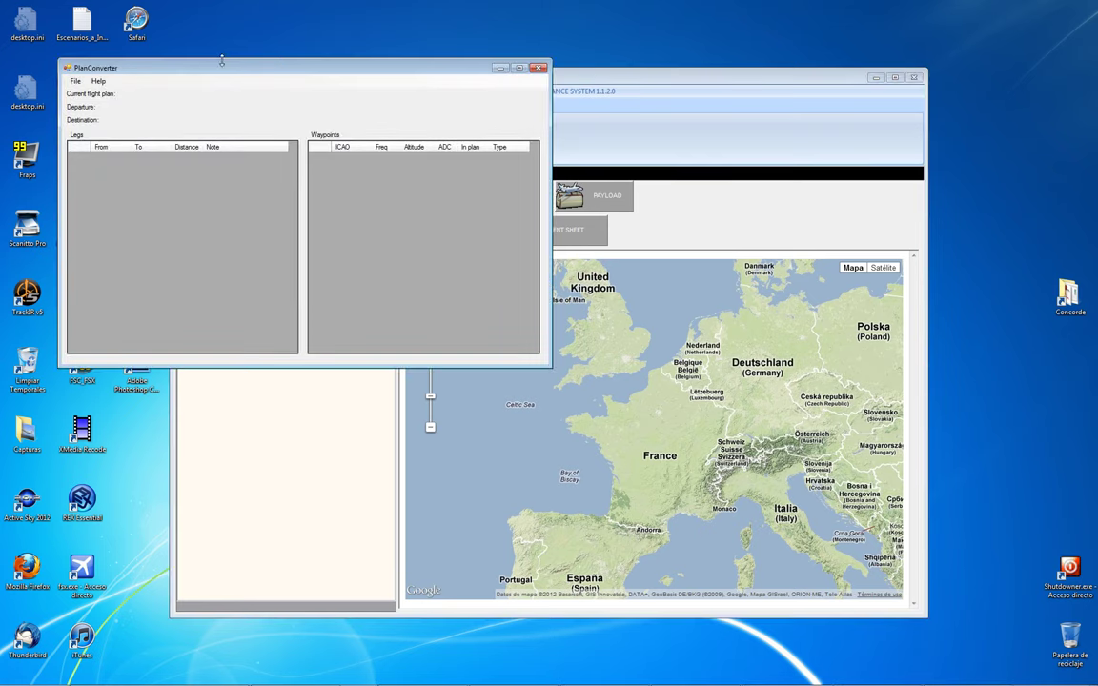
- Read PlanConverter's about information on the flight plan formats it converts, and close it
left_click_drag(215, 73, 457, 210)
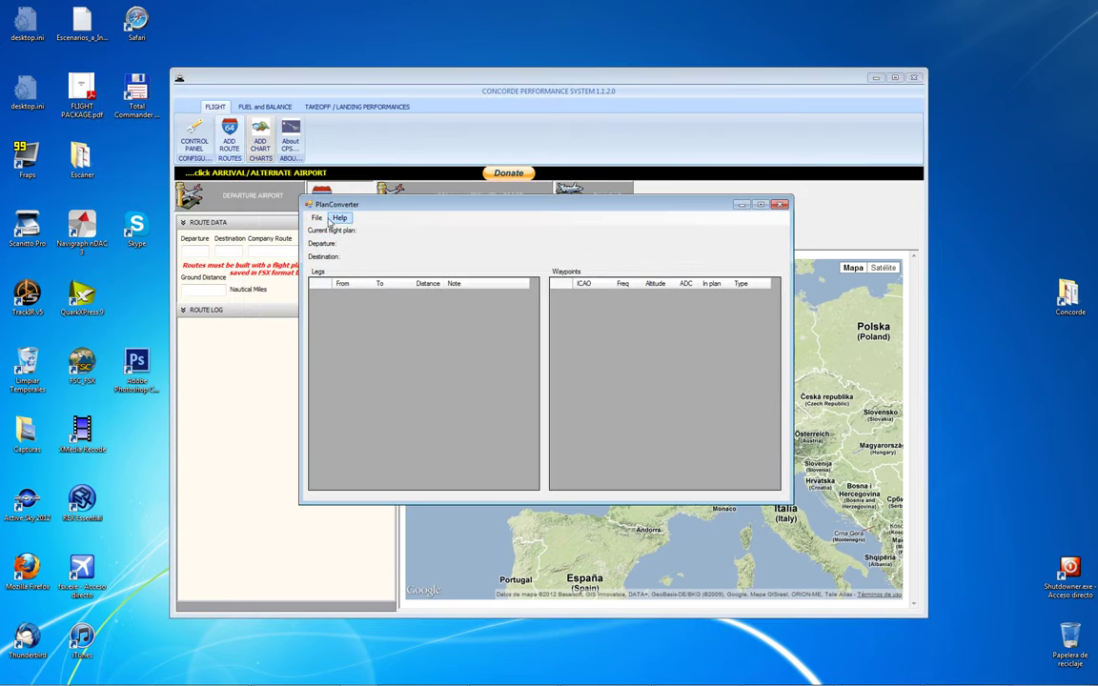
left_click(351, 232)
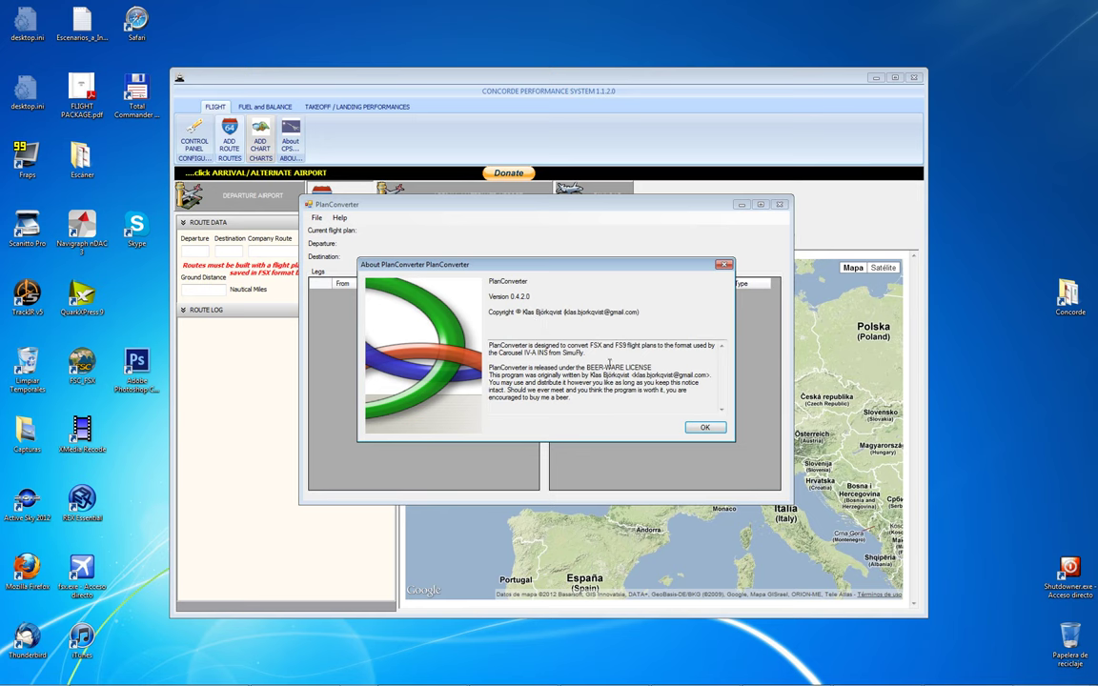
left_click_drag(630, 374, 711, 375)
left_click_drag(584, 352, 489, 353)
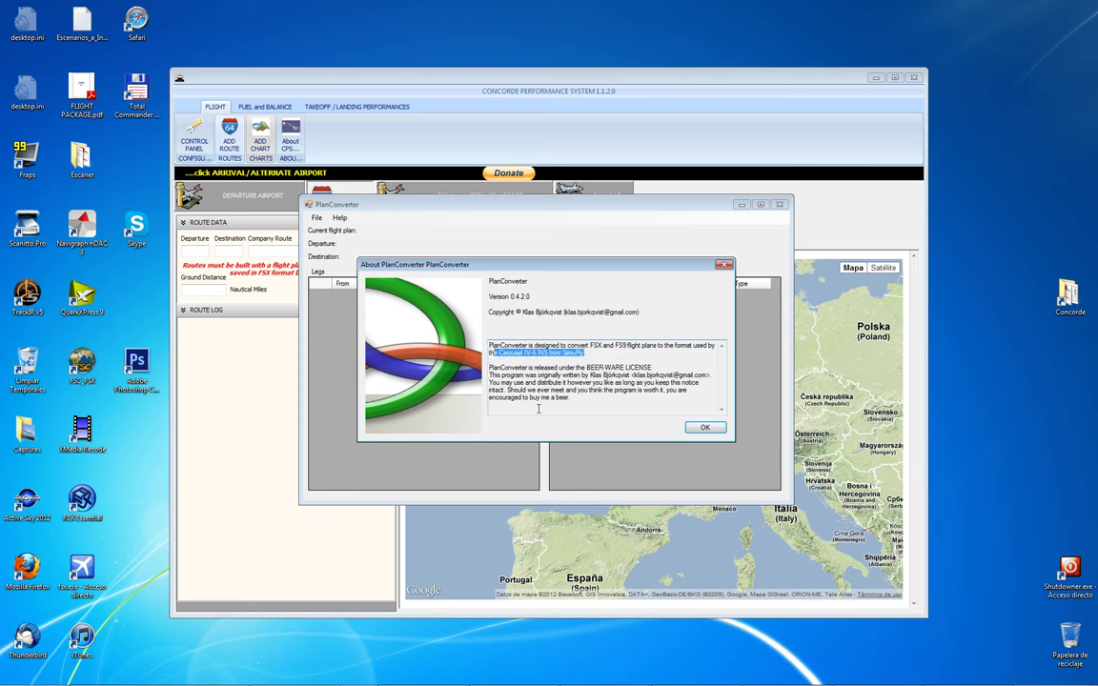
left_click(704, 428)
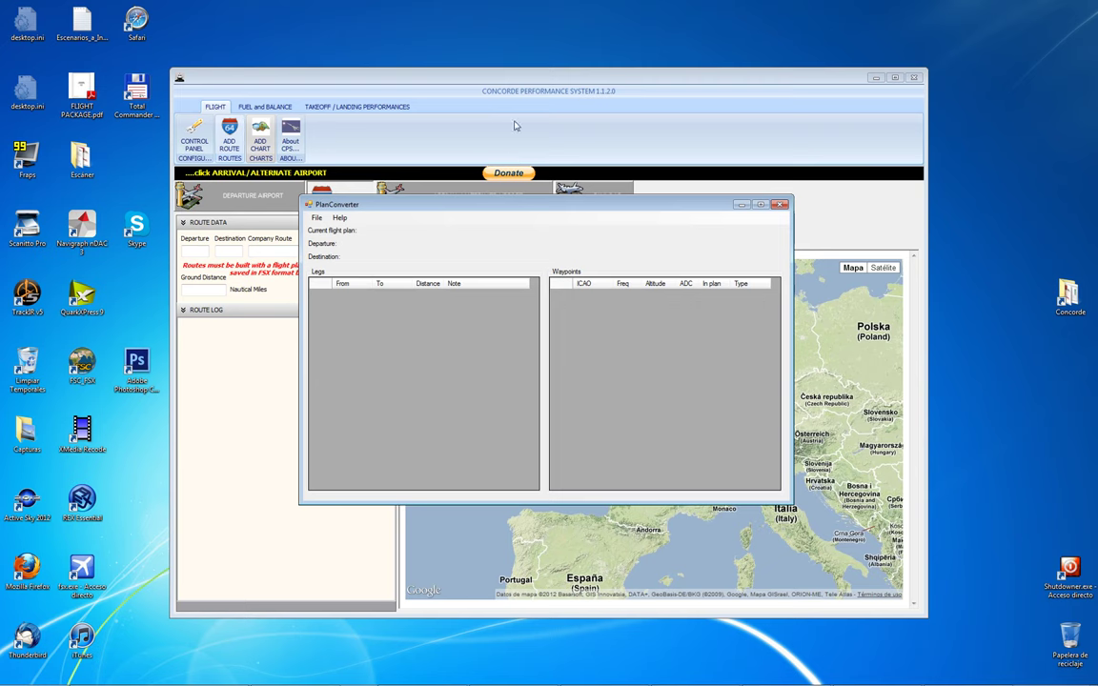
- Import the 24.KBFIKIAD.pln flight plan into PlanConverter and look through its legs
left_click(316, 217)
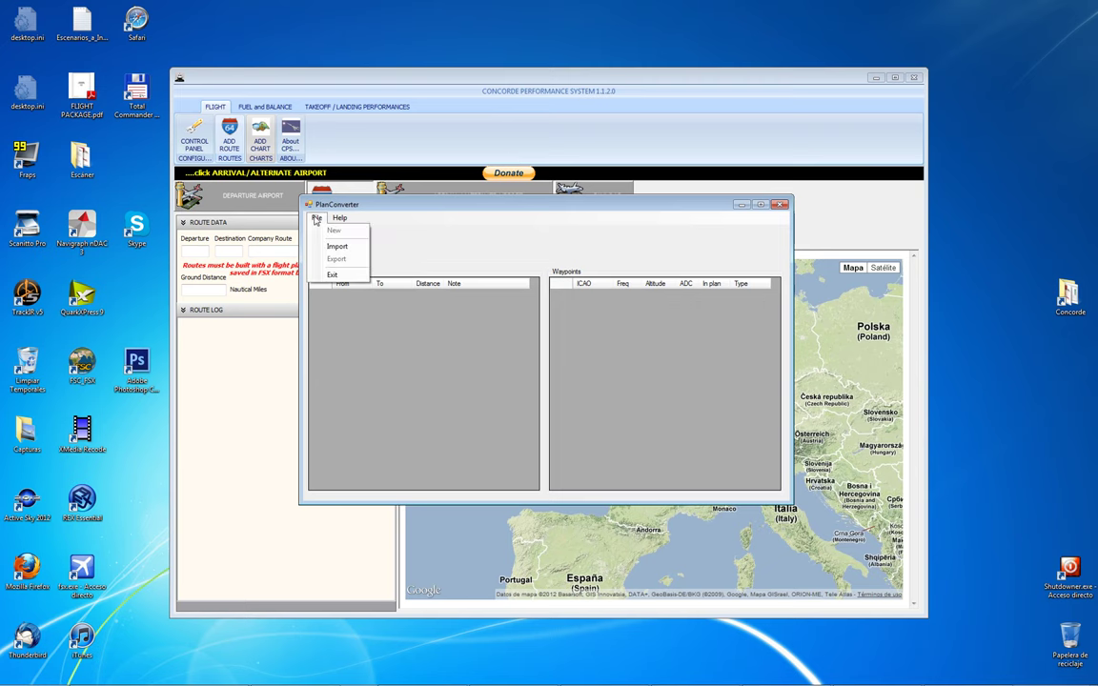
left_click(337, 247)
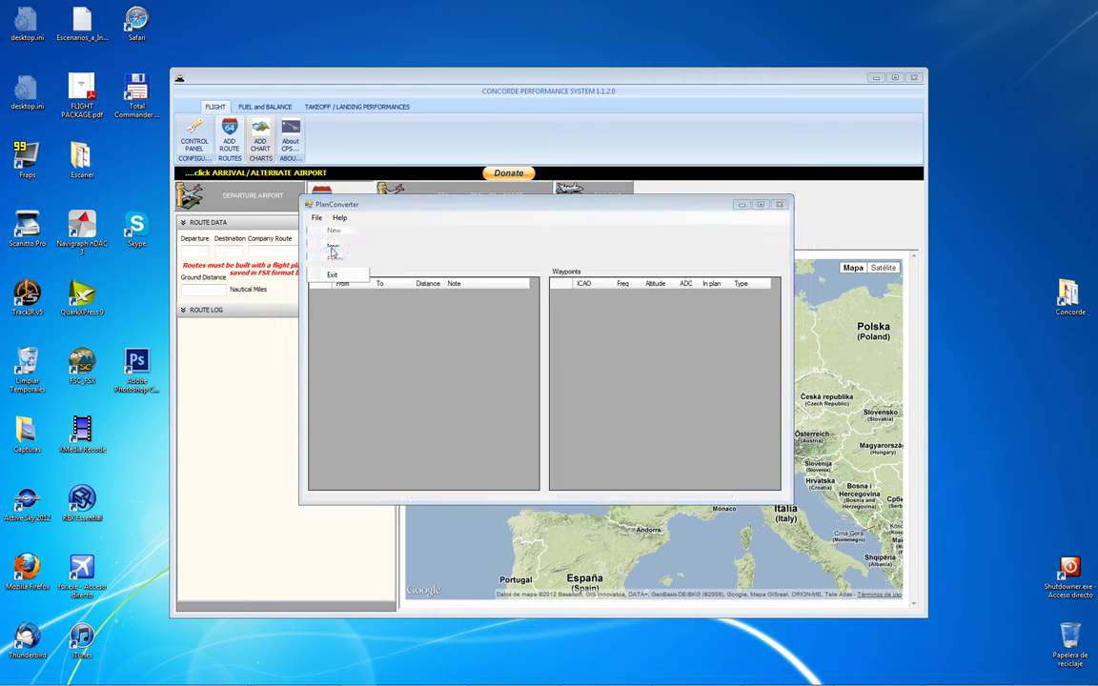
left_click(433, 146)
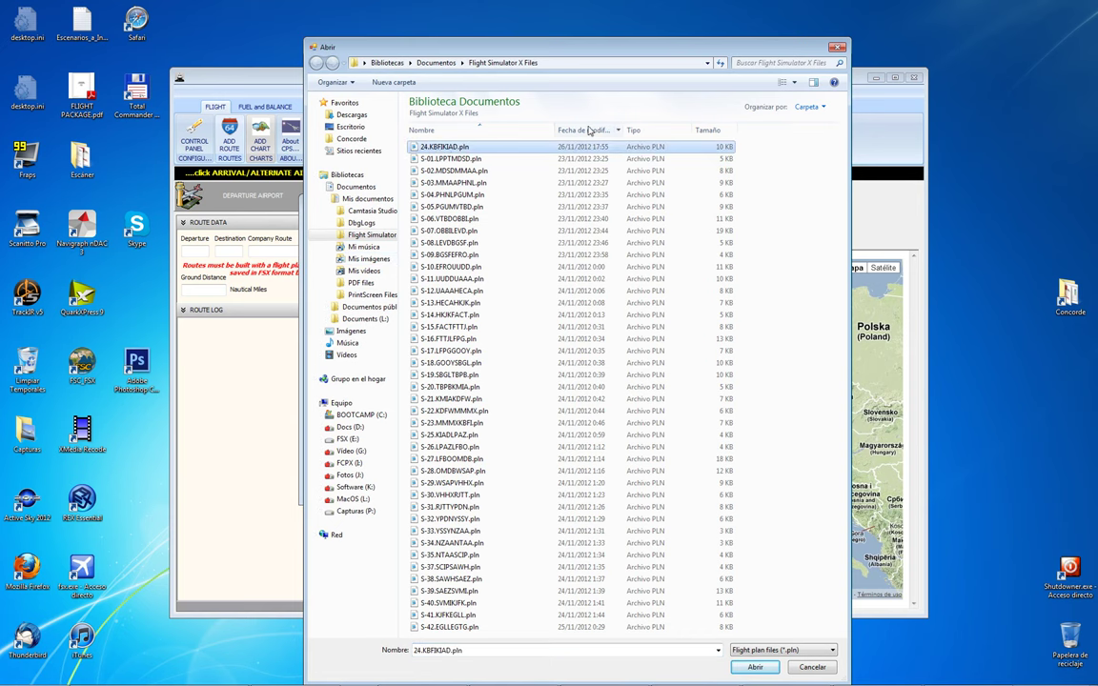
left_click_drag(456, 43, 499, 148)
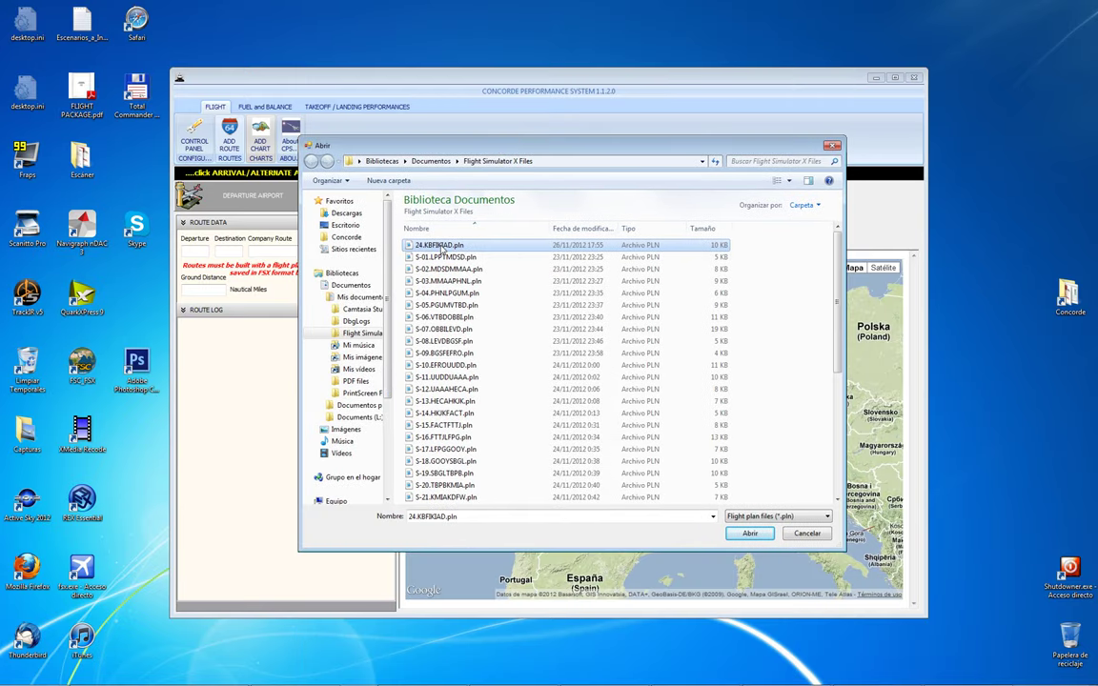
left_click(749, 533)
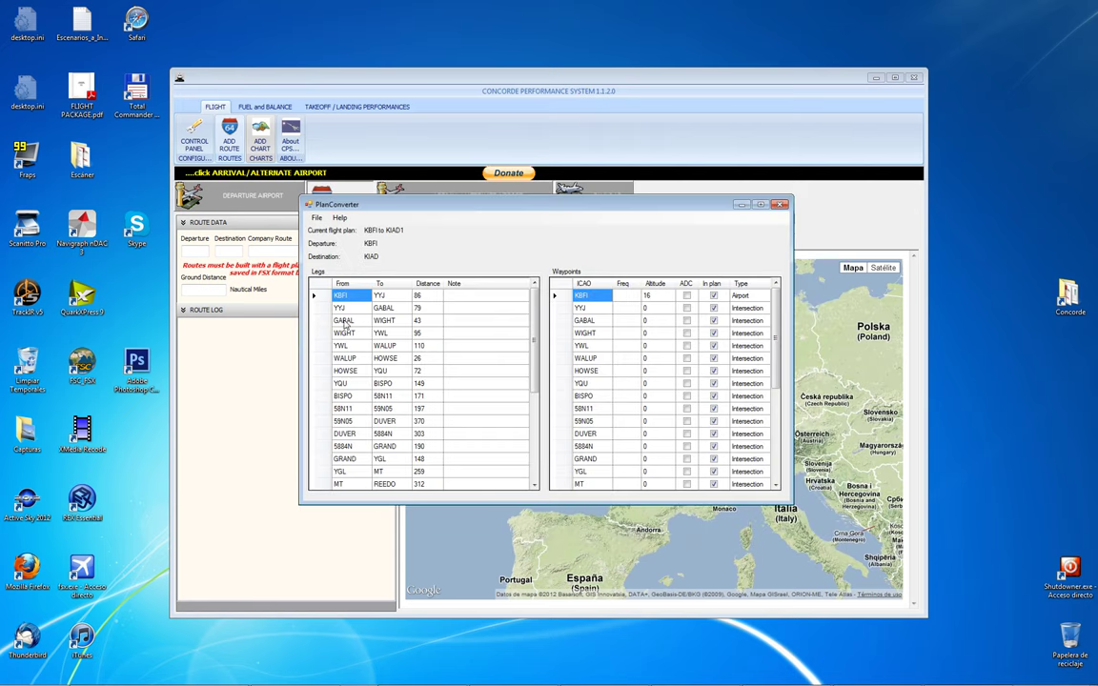
left_click_drag(534, 339, 539, 436)
scroll(538, 435, "up", 5)
- Start exporting the converted flight plan and review the export's filename and destination folder
left_click(317, 219)
left_click(339, 255)
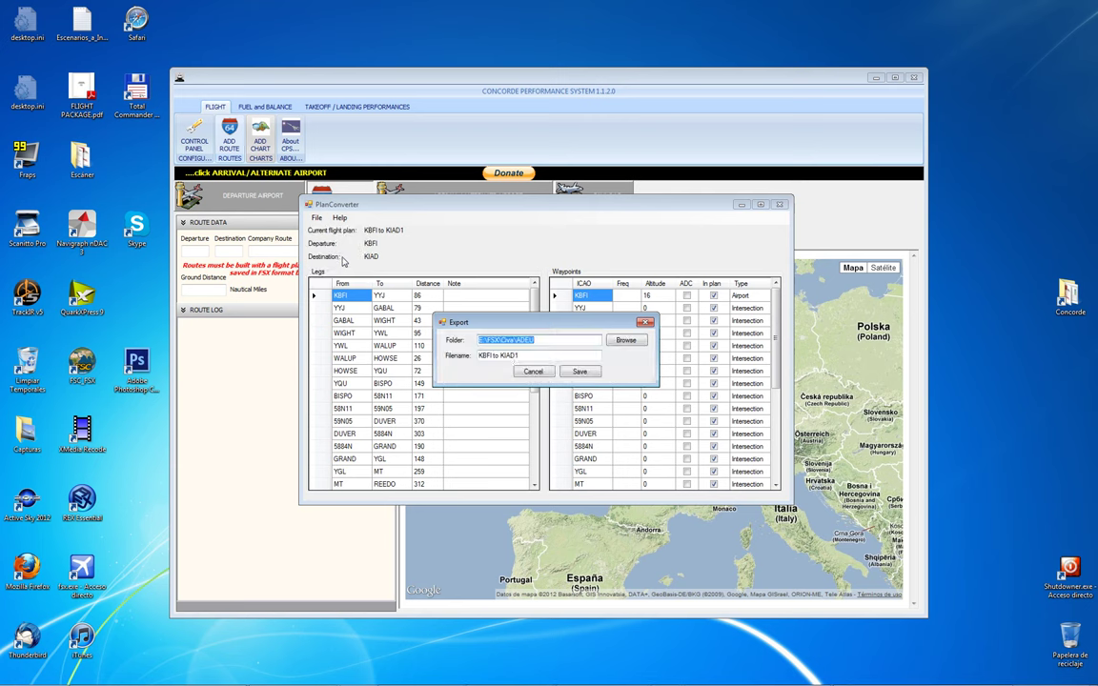
left_click_drag(537, 357, 465, 354)
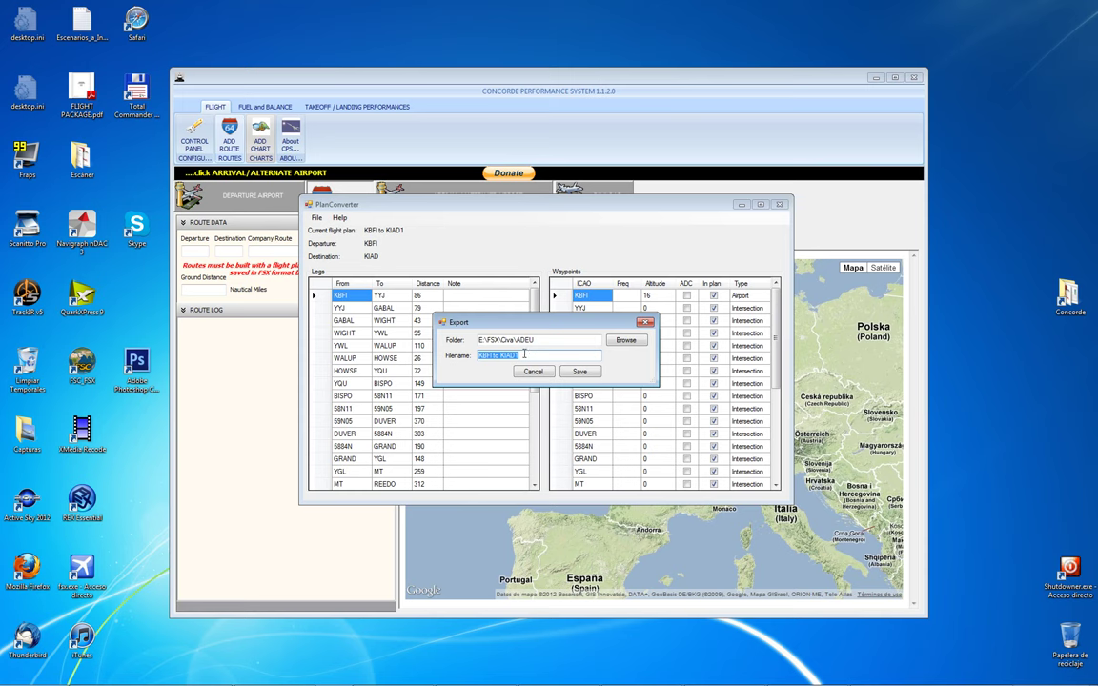
left_click(521, 355)
double_click(519, 354)
left_click(519, 355)
left_click_drag(535, 340, 482, 345)
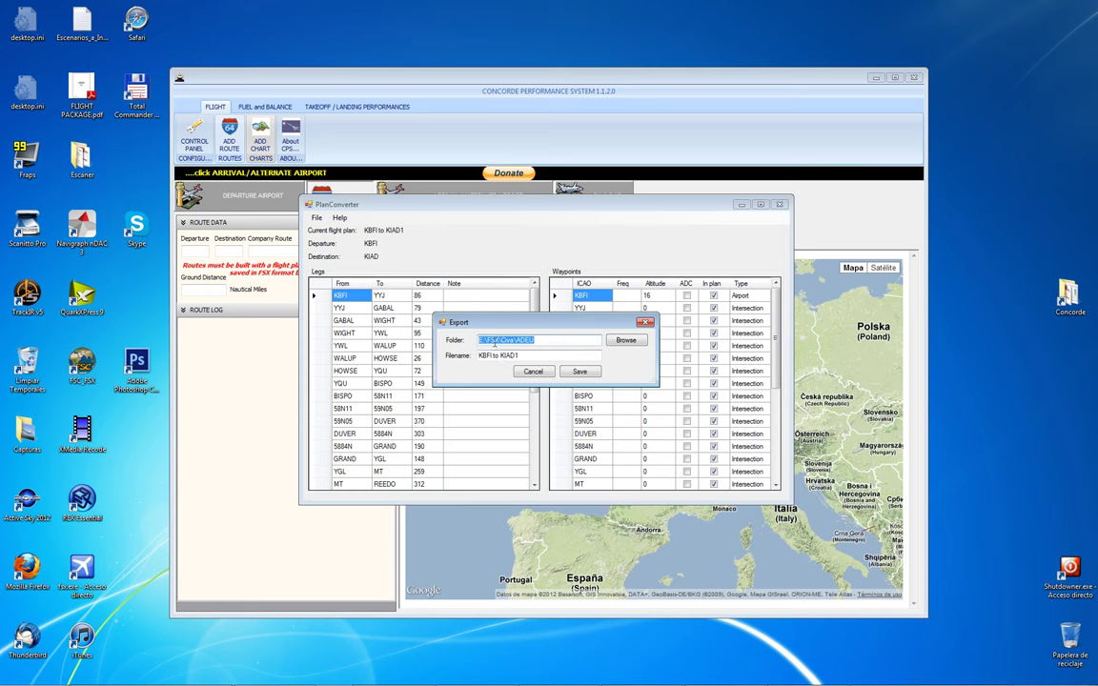
left_click(490, 344)
left_click_drag(498, 341, 478, 341)
left_click_drag(499, 341, 547, 340)
- Confirm E:\FSX\Civa\ADEU as the destination folder and save the export as KBFI to KIAD1
left_click(625, 340)
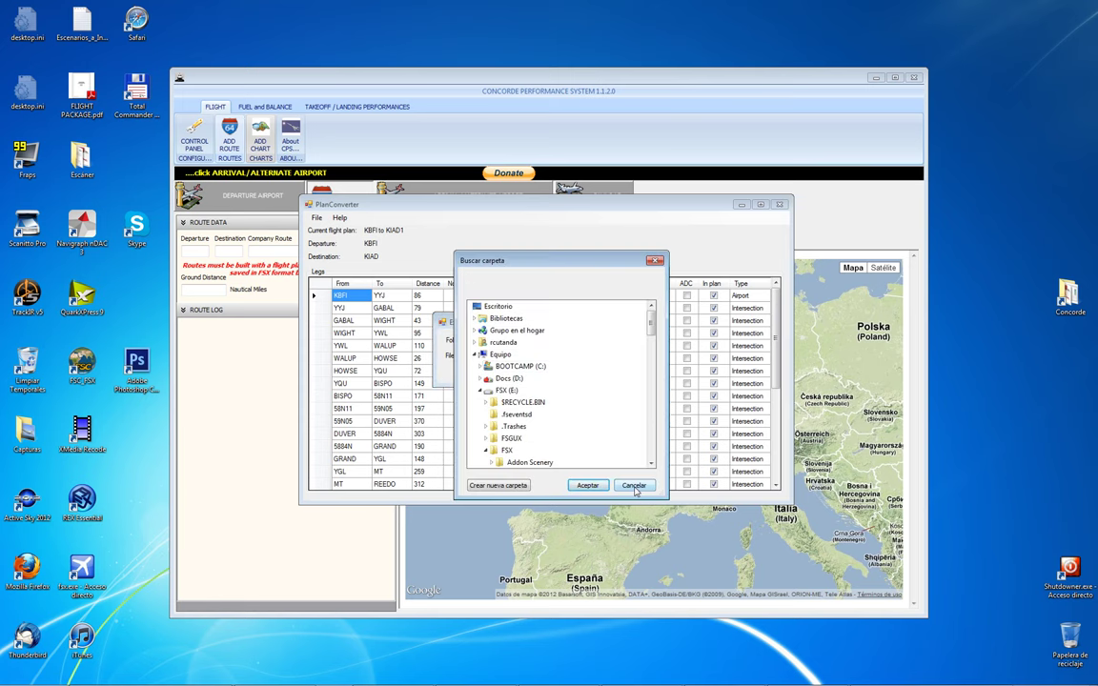
left_click(583, 484)
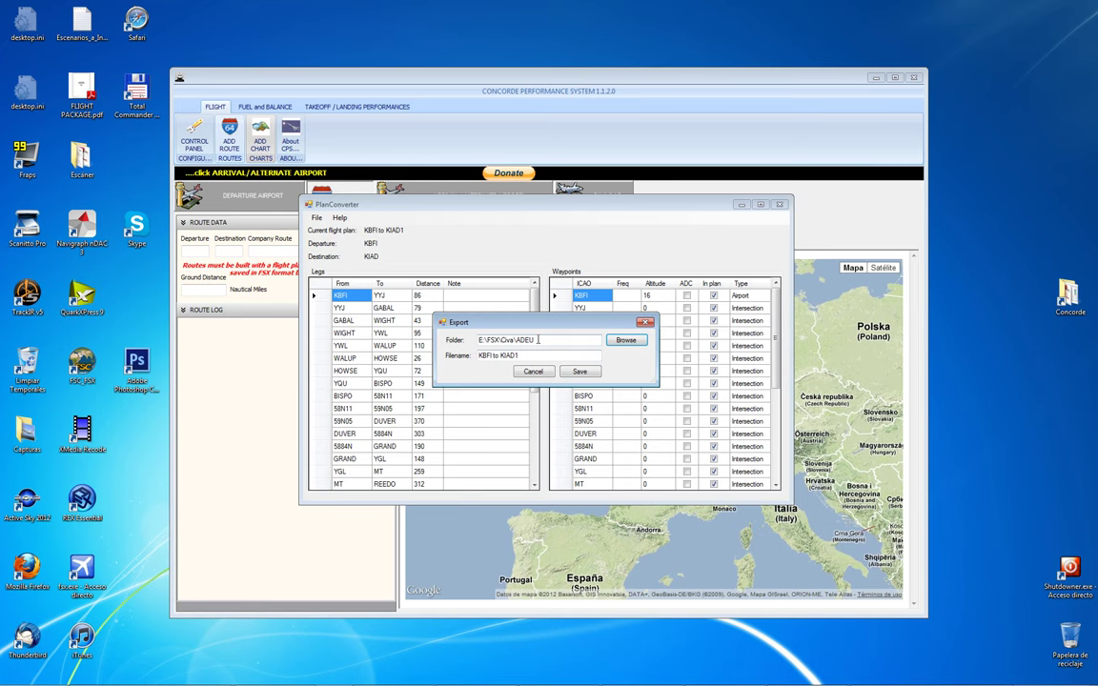
left_click(581, 372)
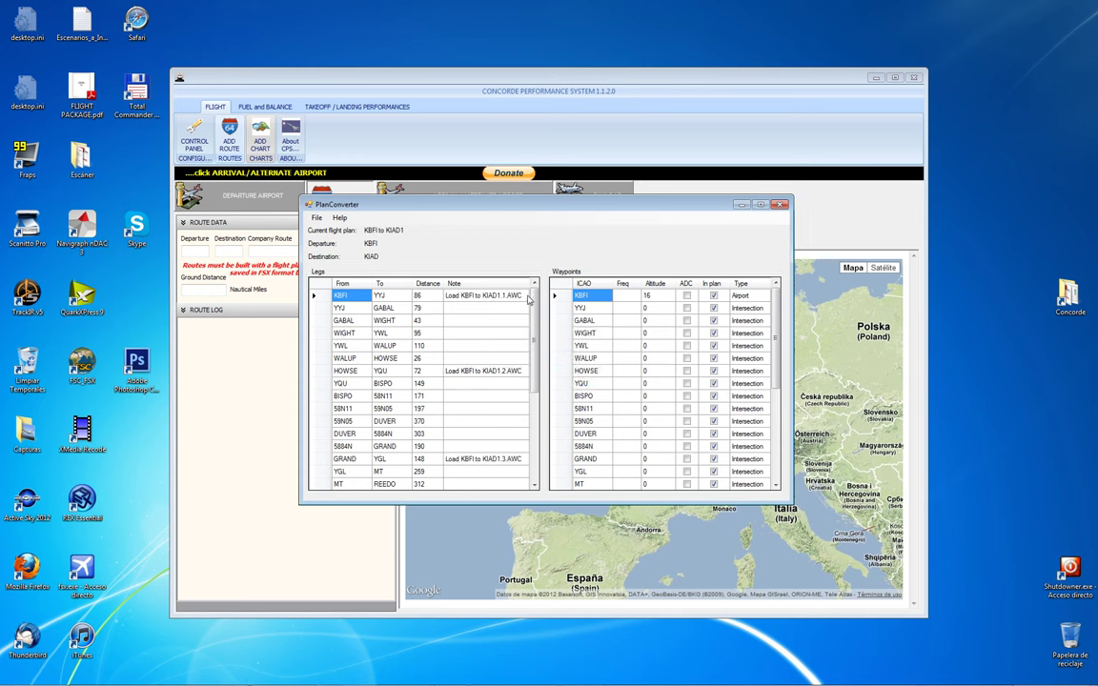
- Examine the notes in the legs table to see at which leg each AWC file must be loaded
left_click(514, 297)
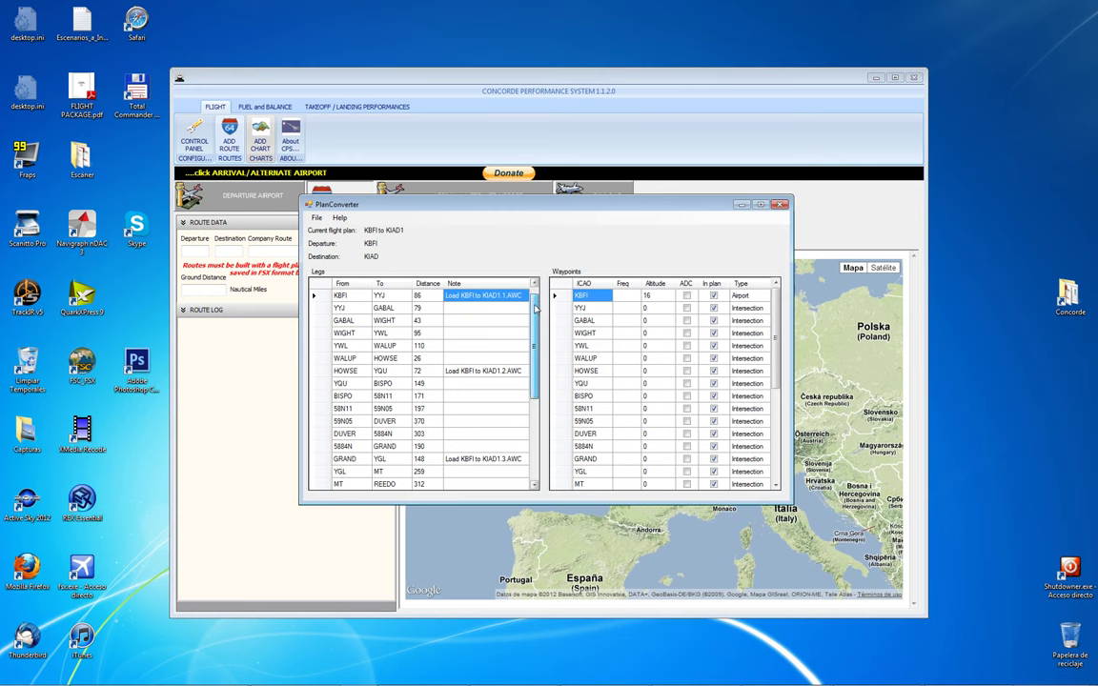
scroll(535, 302, "down", 1)
left_click(505, 333)
left_click_drag(534, 345, 537, 439)
scroll(519, 382, "up", 5)
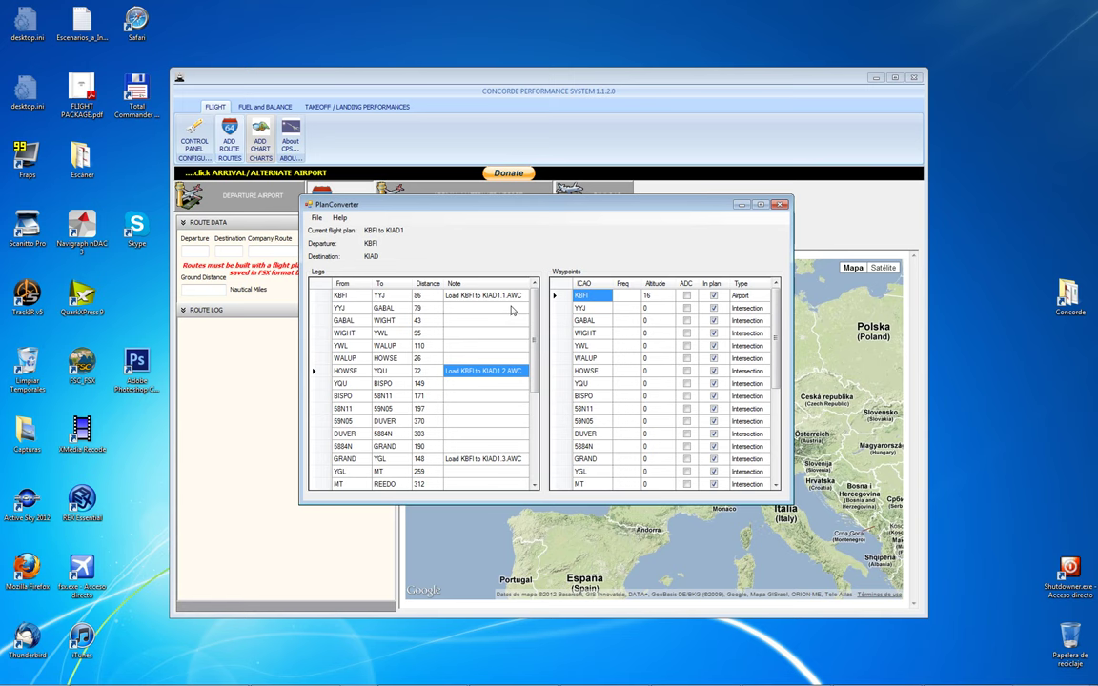
left_click(352, 371)
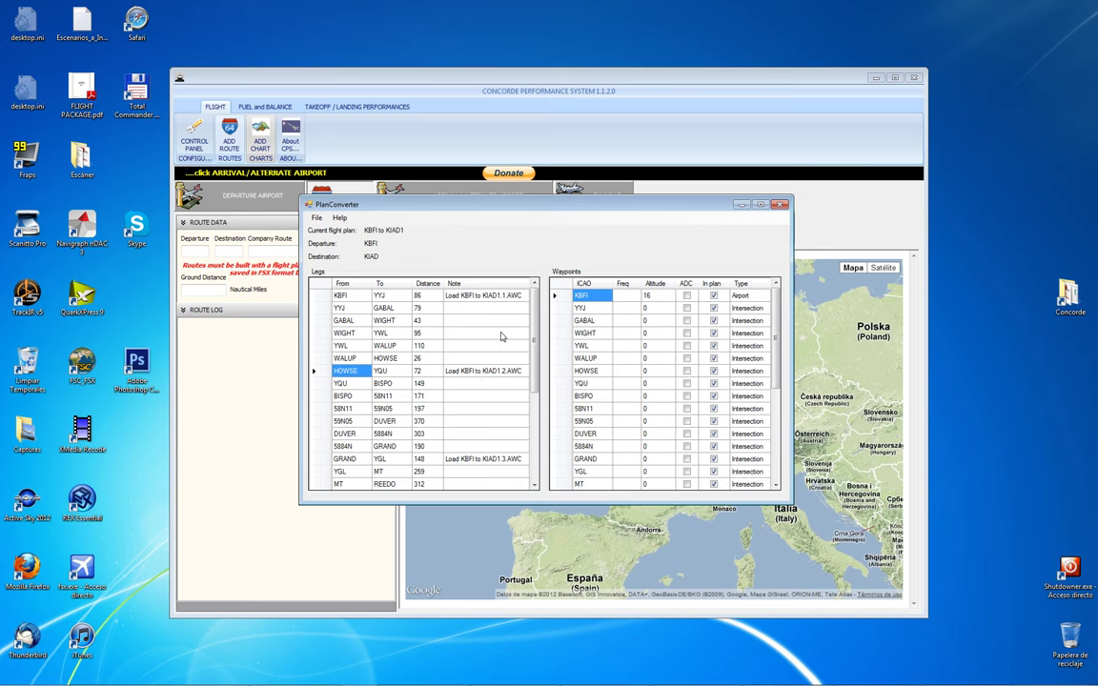
left_click_drag(670, 217, 608, 387)
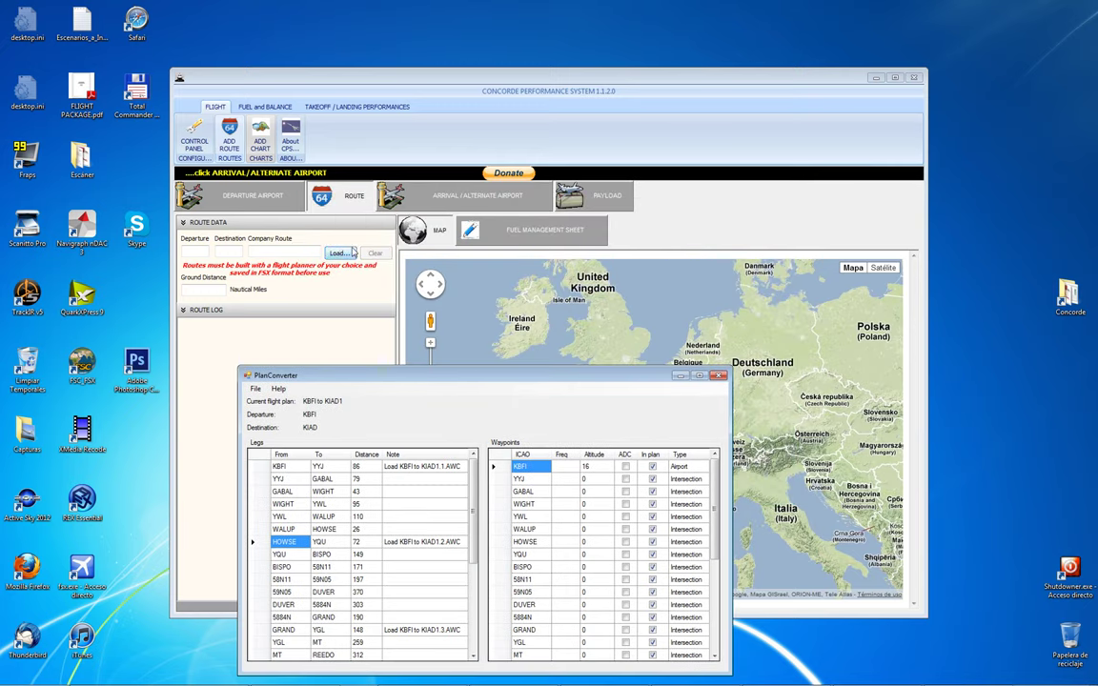
left_click(341, 252)
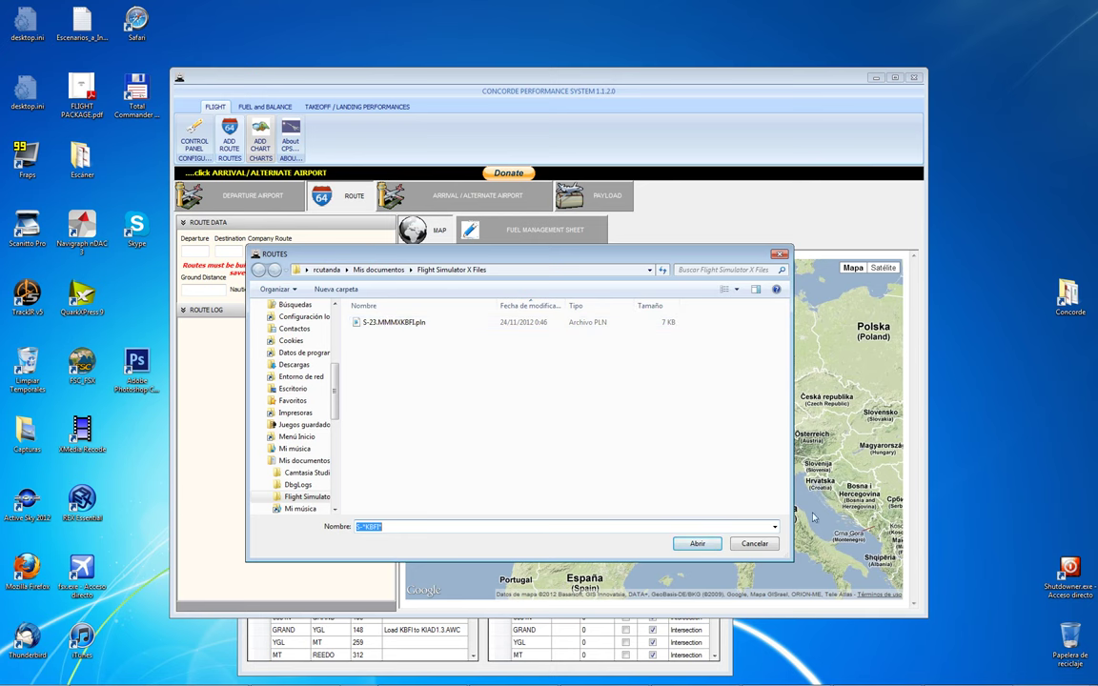
left_click(755, 543)
- Bring the PlanConverter window back to the front and close it
left_click(655, 572)
left_click_drag(579, 370, 584, 219)
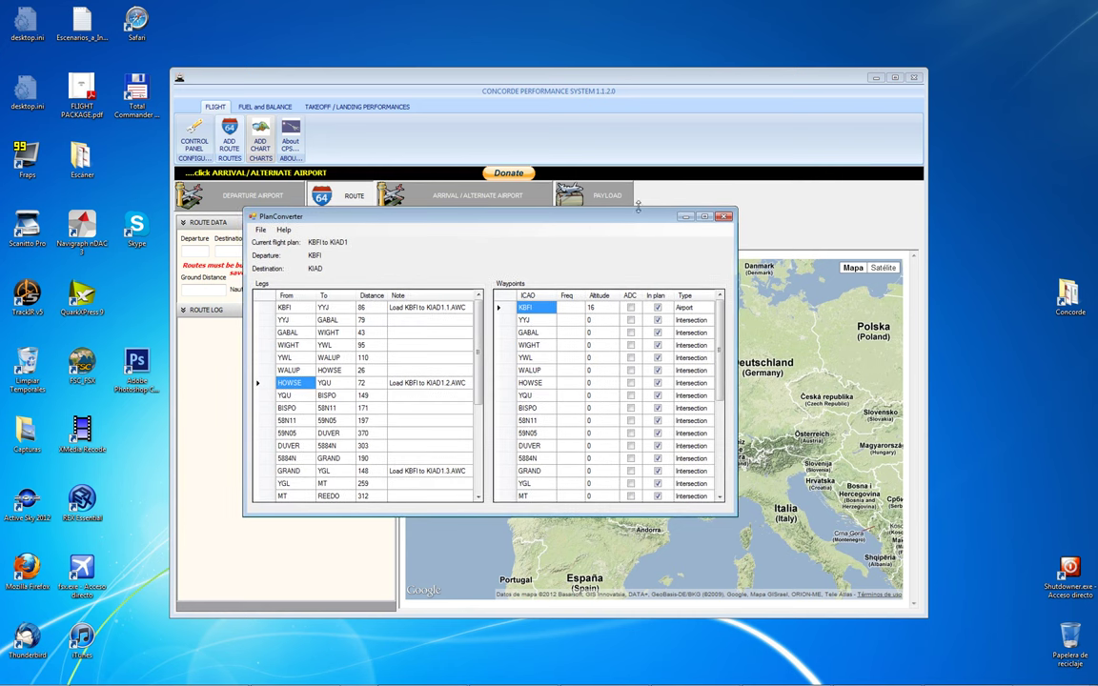
left_click(725, 218)
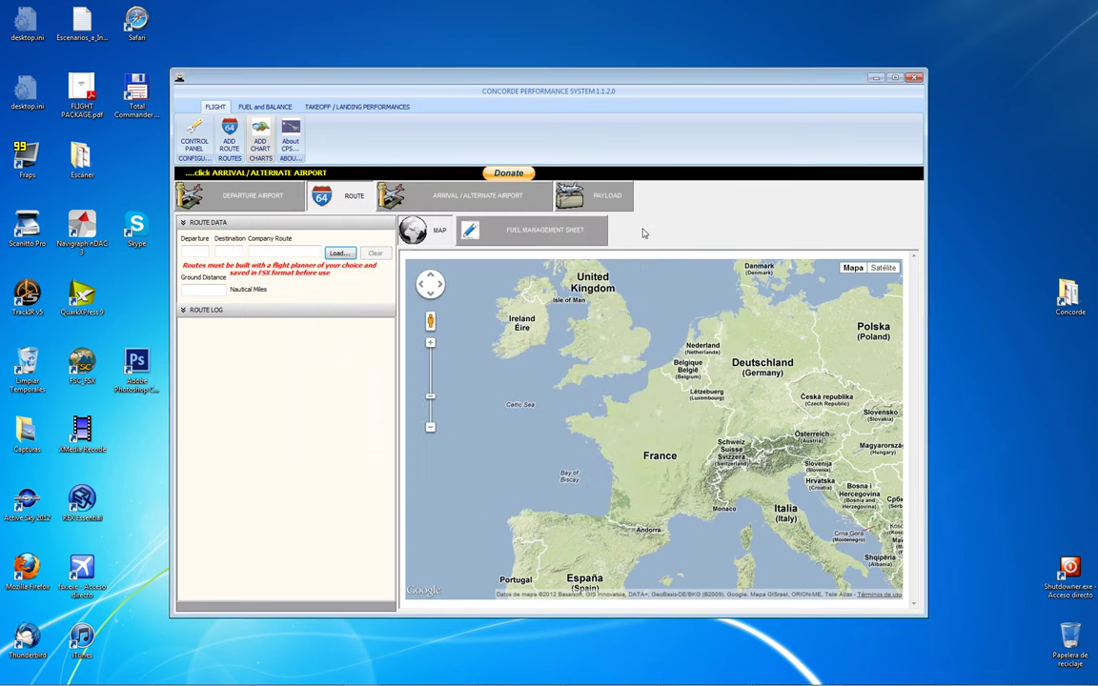
- Load the S-24.KBFIKIAD.pln route into the route data
left_click(338, 254)
left_click(374, 334)
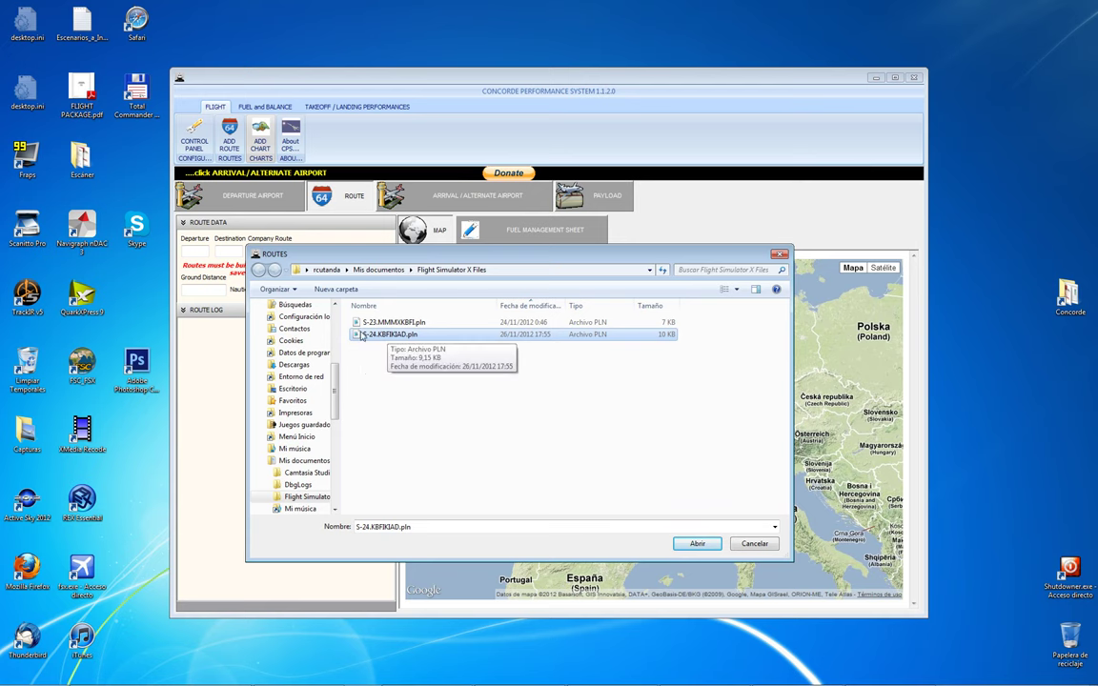
left_click(697, 543)
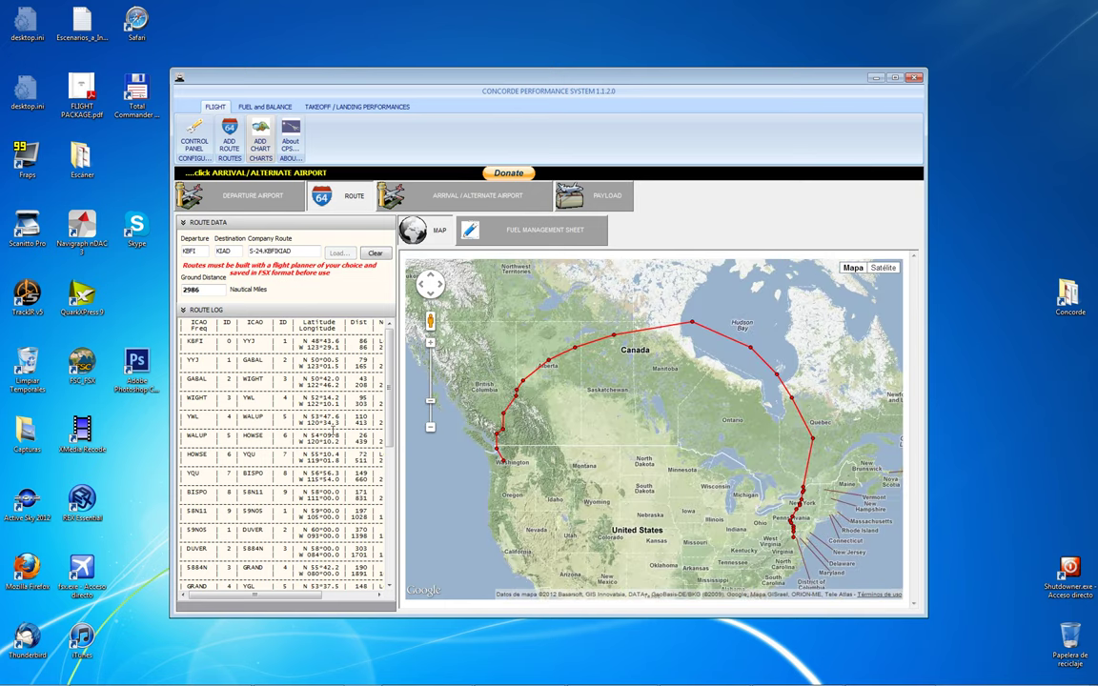
- Examine the AWC load notes in the route log and view the route's fuel management sheet
mouse_move(389, 343)
left_mouse_down()
mouse_move(391, 444)
mouse_move(390, 333)
left_mouse_up()
mouse_move(270, 594)
left_mouse_down()
mouse_move(322, 595)
mouse_move(267, 594)
left_mouse_up()
left_click(184, 455)
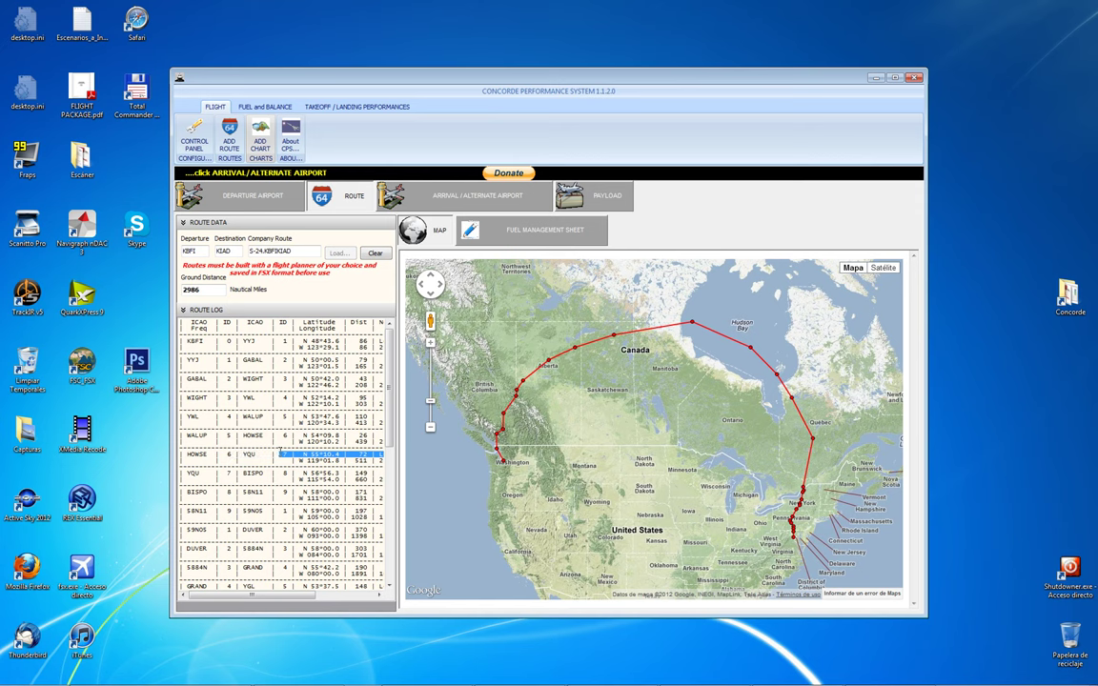
left_click_drag(252, 595, 390, 593)
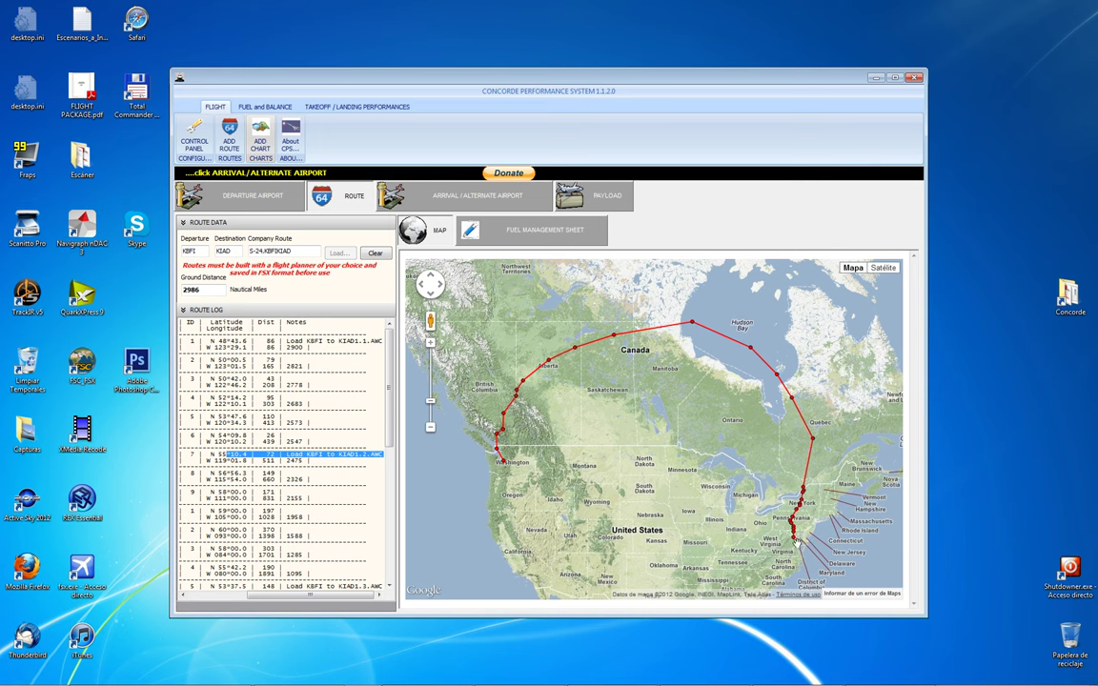
left_click(508, 237)
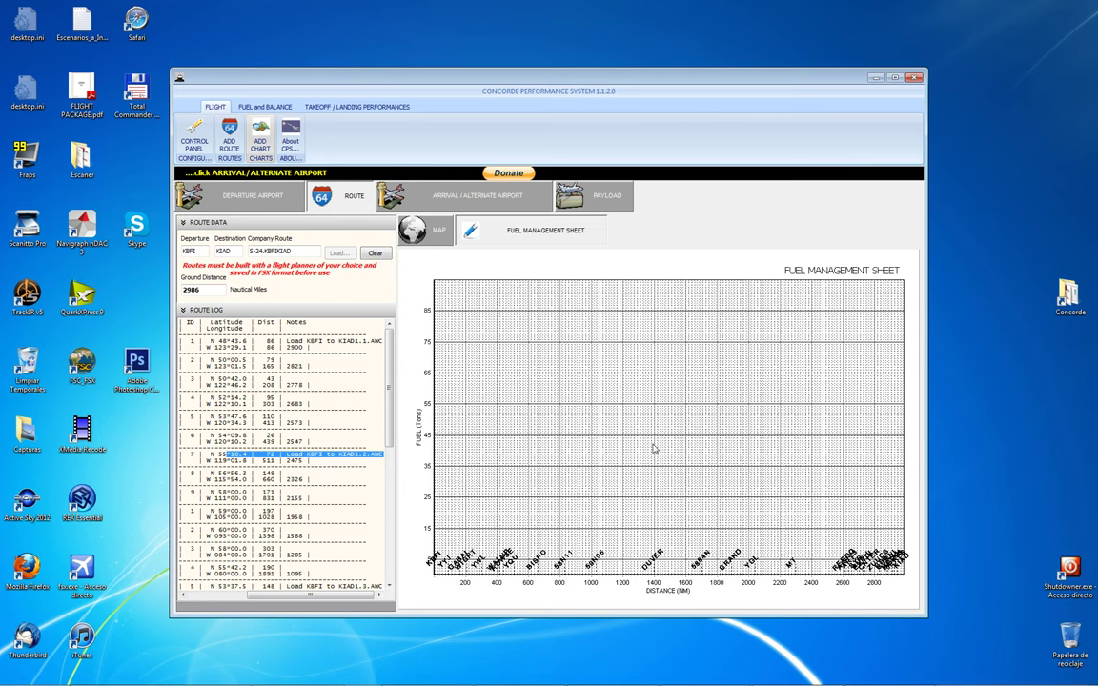
- Open the arrival/alternate airport data and switch to Firefox to look up the alternate airport on the Etapa 24 Seattle - Washington page
left_click(452, 196)
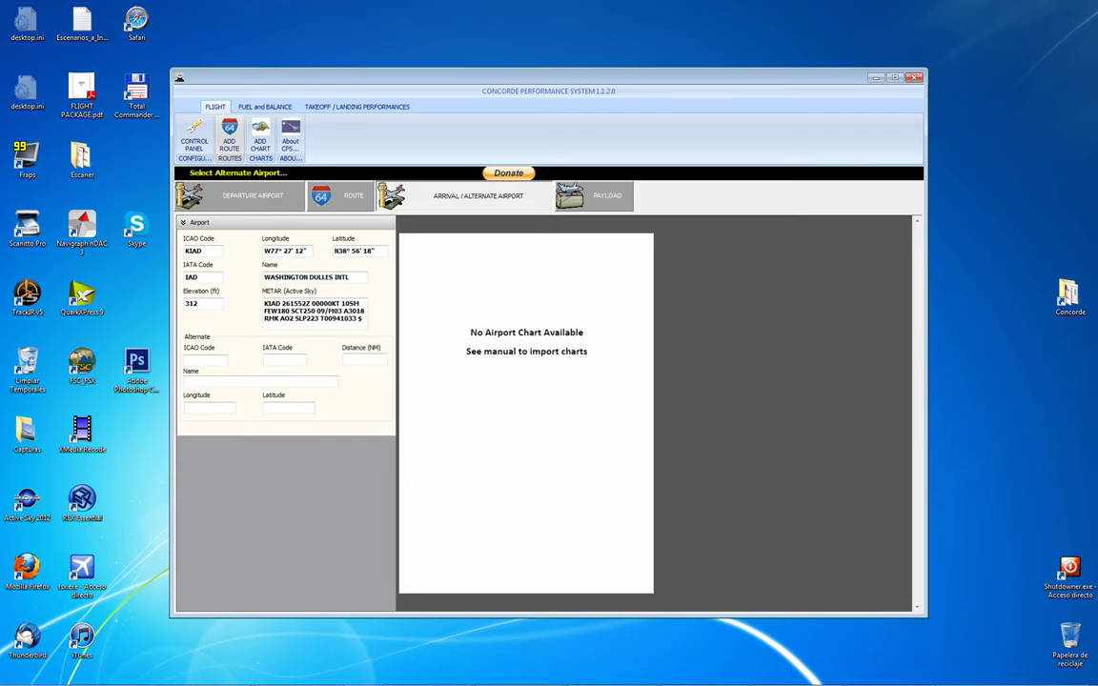
left_click(269, 673)
left_click(89, 34)
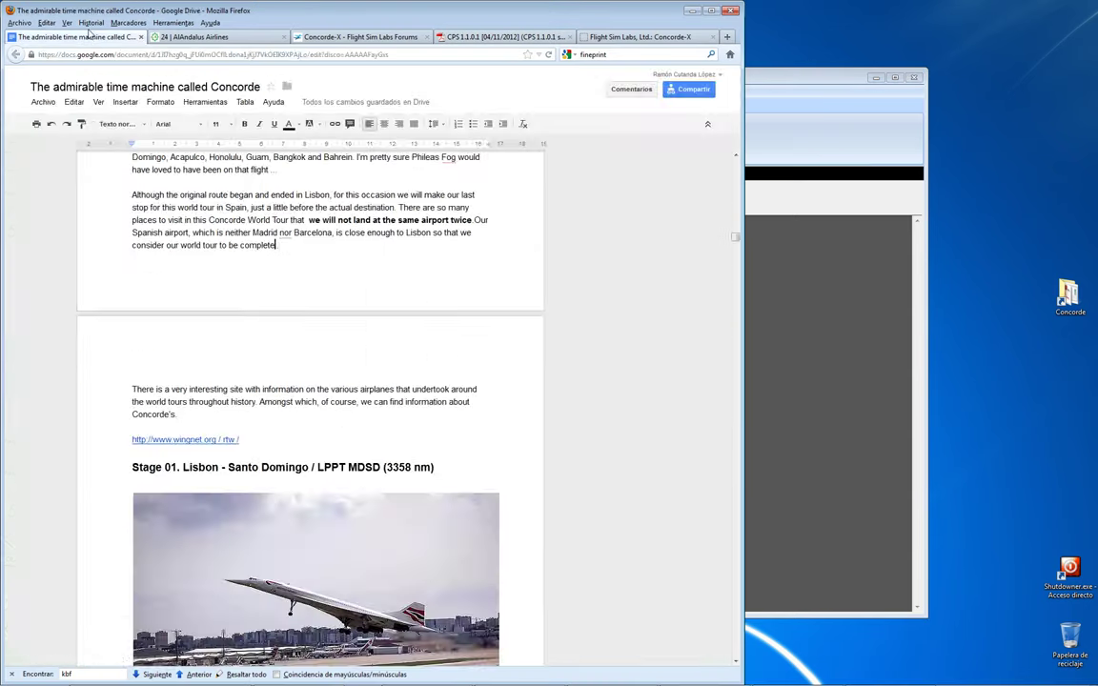
left_click(190, 36)
scroll(511, 363, "up", 5)
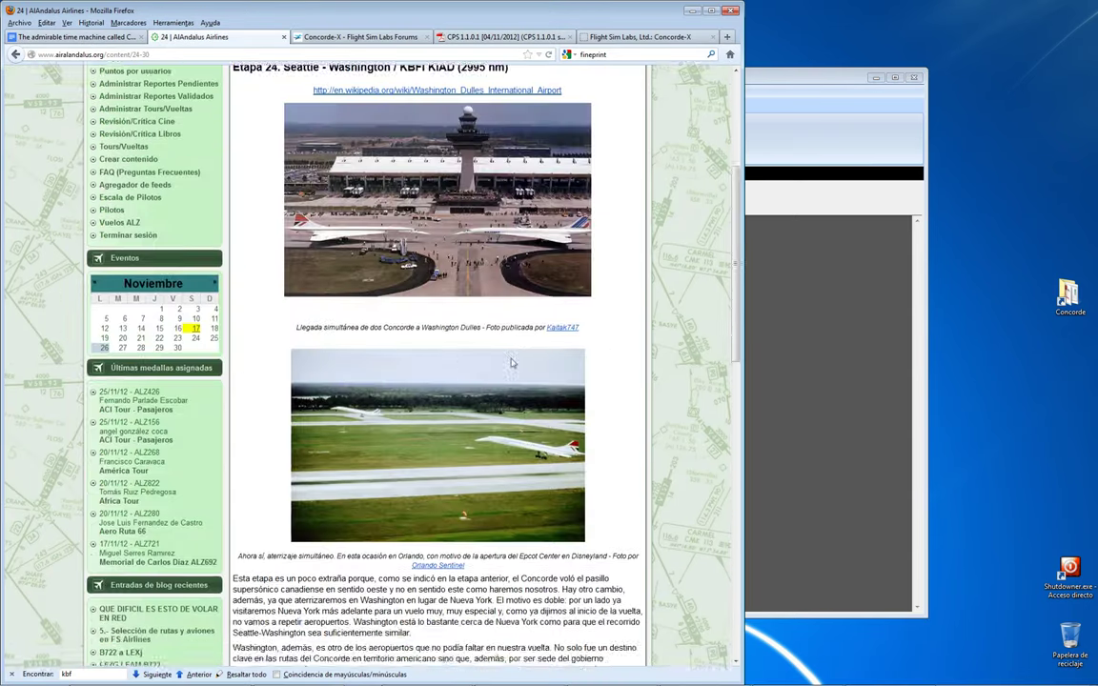
scroll(511, 363, "up", 5)
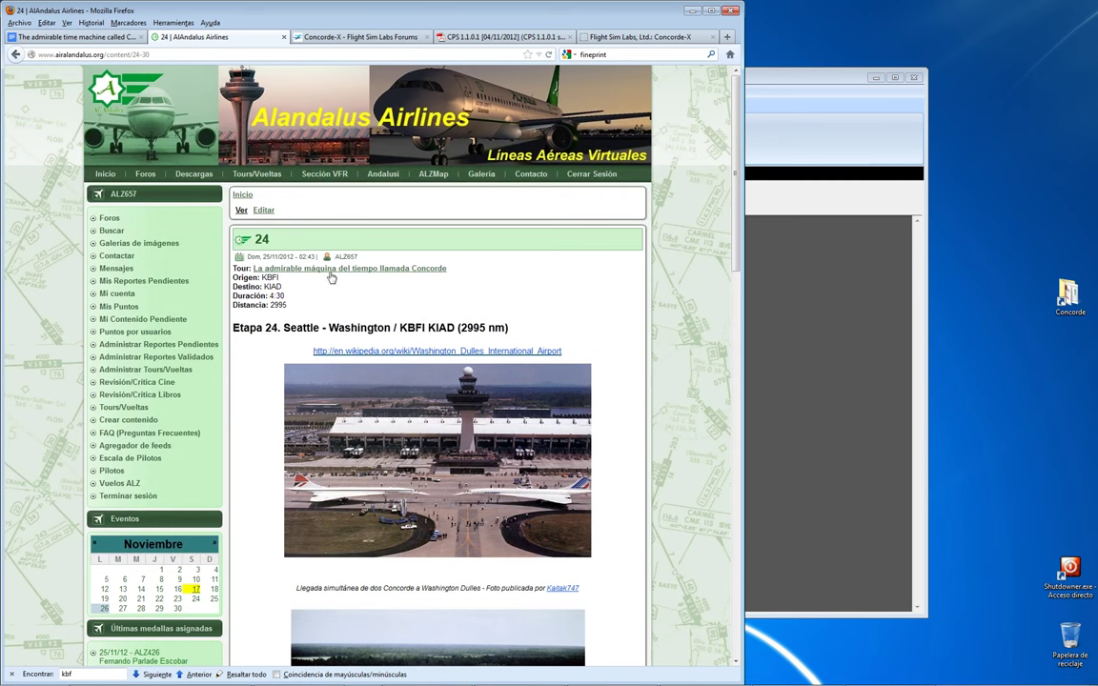
scroll(323, 305, "down", 20)
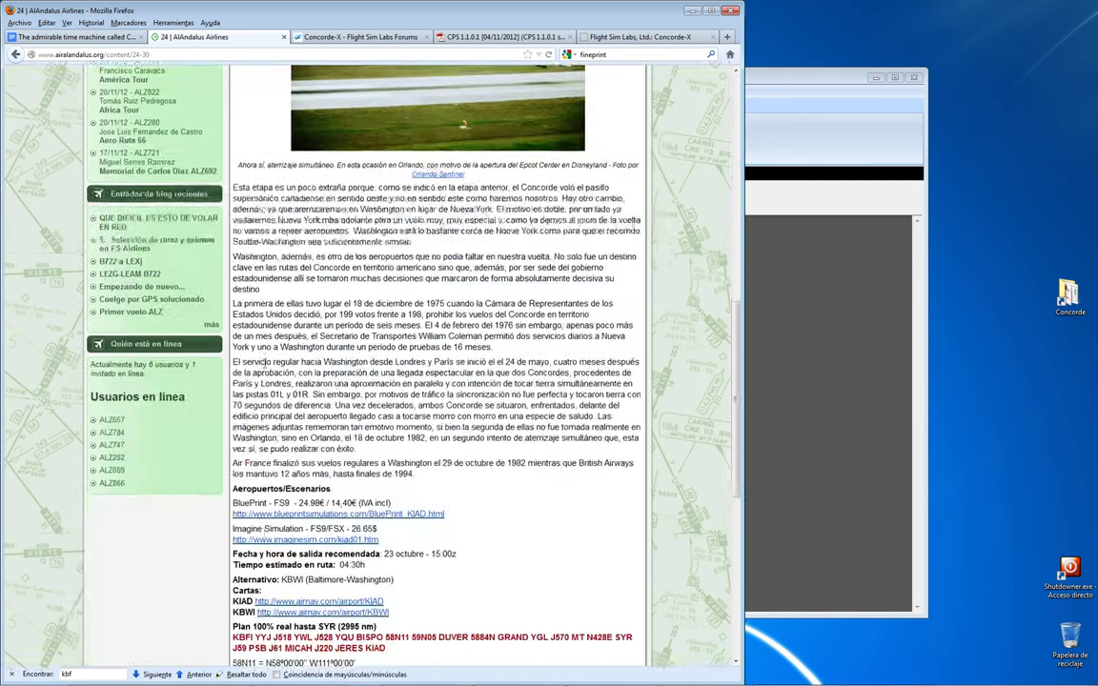
- Copy the alternate airport code KBWI from the stage description
double_click(293, 319)
left_click(303, 318)
left_click_drag(303, 319, 280, 319)
key("ctrl+c")
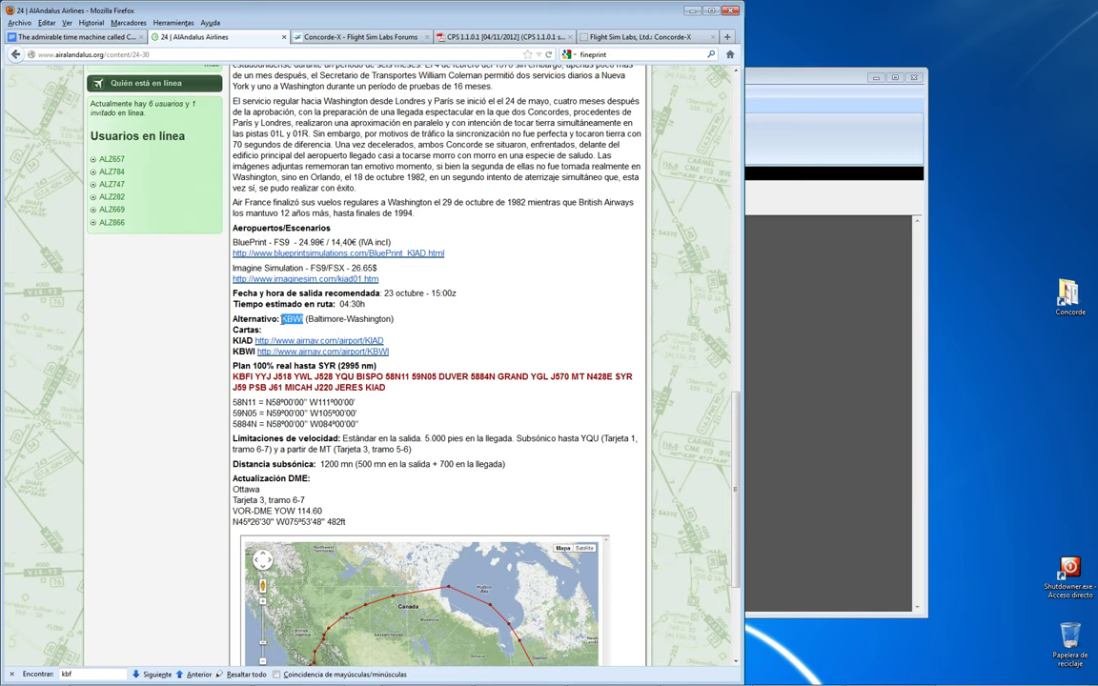
right_click(258, 283)
left_click(288, 299)
- Switch back to the Concorde Performance System and try KBWI as the alternate airport's ICAO code
left_click(760, 115)
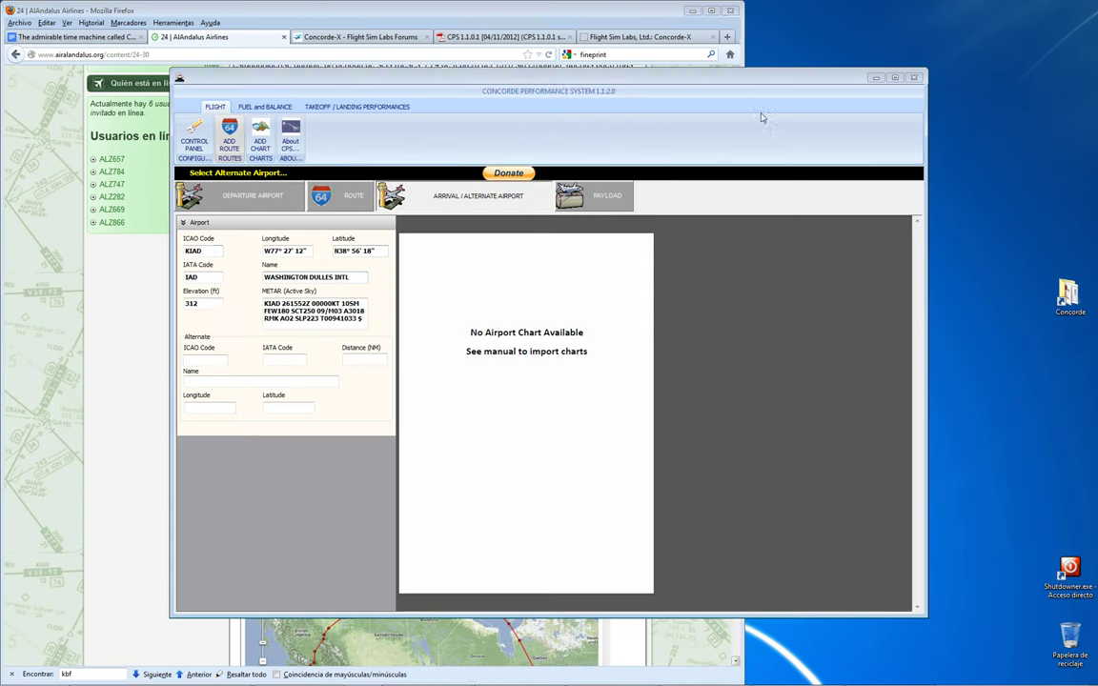
left_click(192, 355)
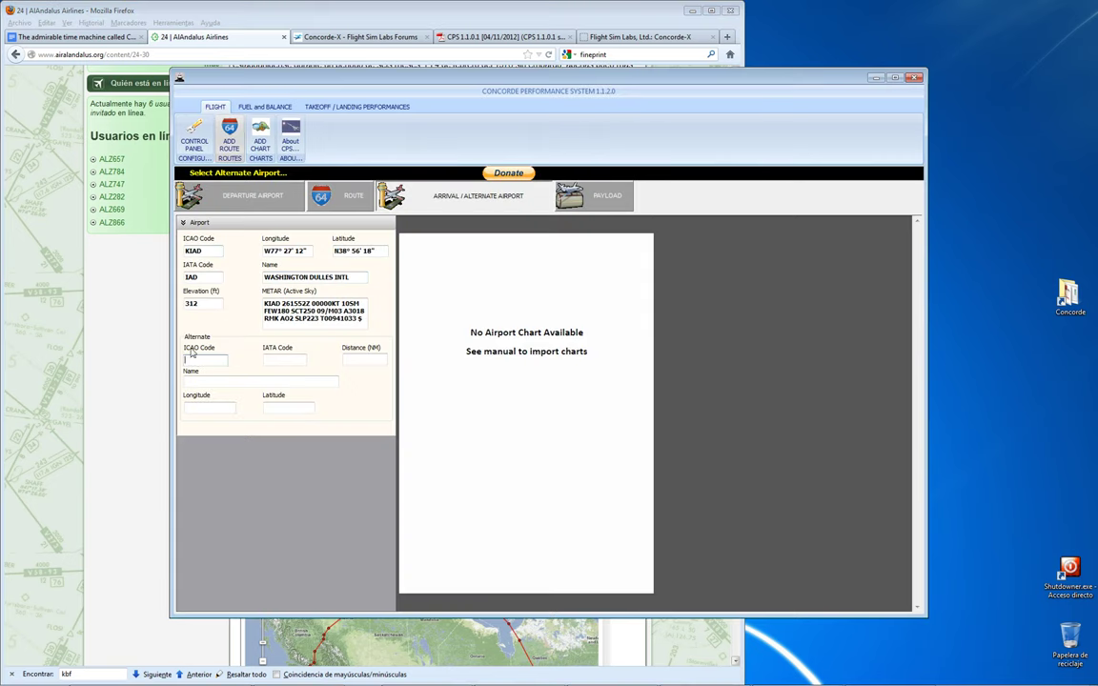
right_click(203, 361)
left_click(255, 410)
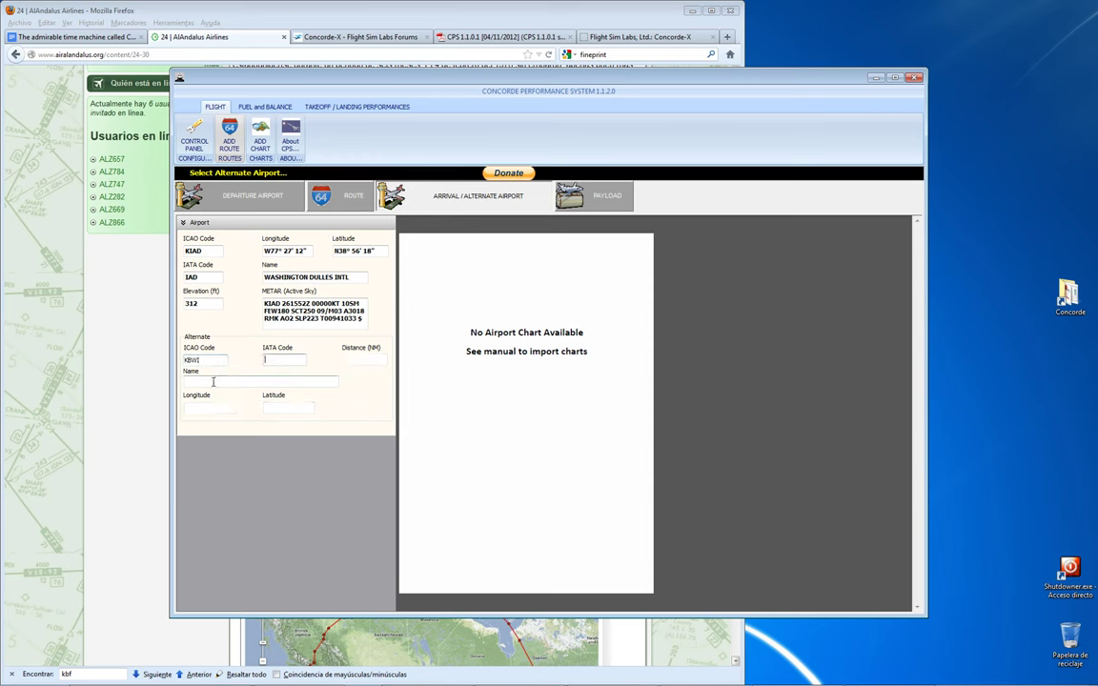
left_click(278, 359)
key("Tab")
- Replace the alternate airport's ICAO code with the arrival code KIAD and select the alternate distance value
left_click_drag(204, 249, 173, 250)
key("ctrl+c")
left_click_drag(204, 360, 177, 362)
key("ctrl+v")
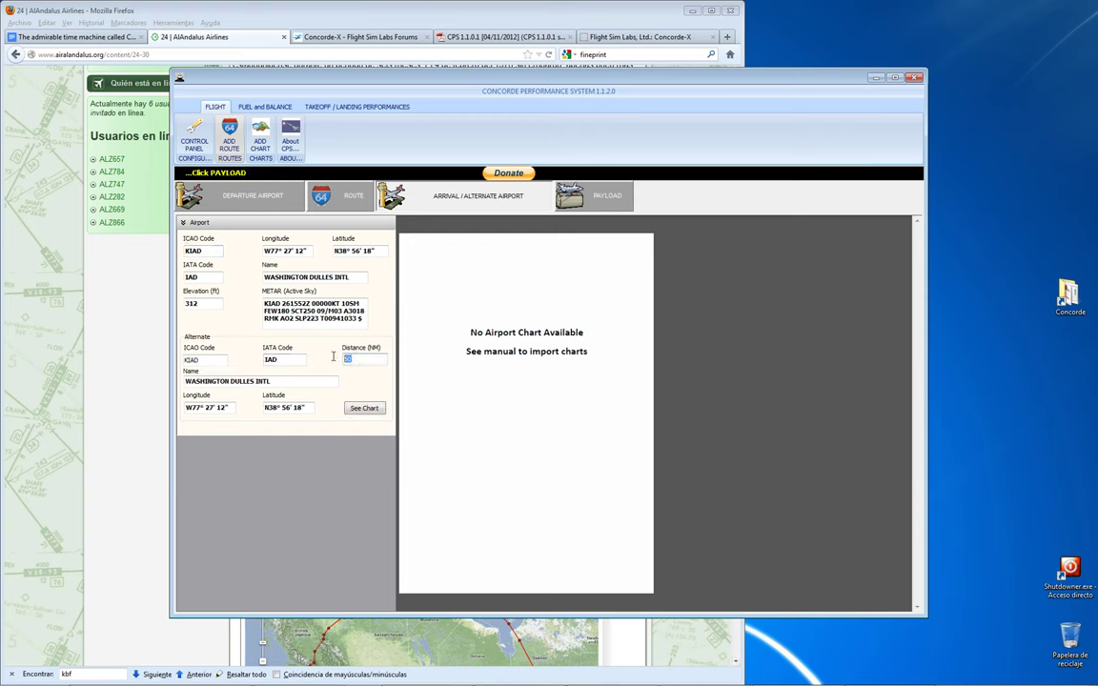
double_click(378, 358)
- Open the payload data, show the distribution by zone, and review the passenger count, passenger zones and additional freight
left_click(616, 198)
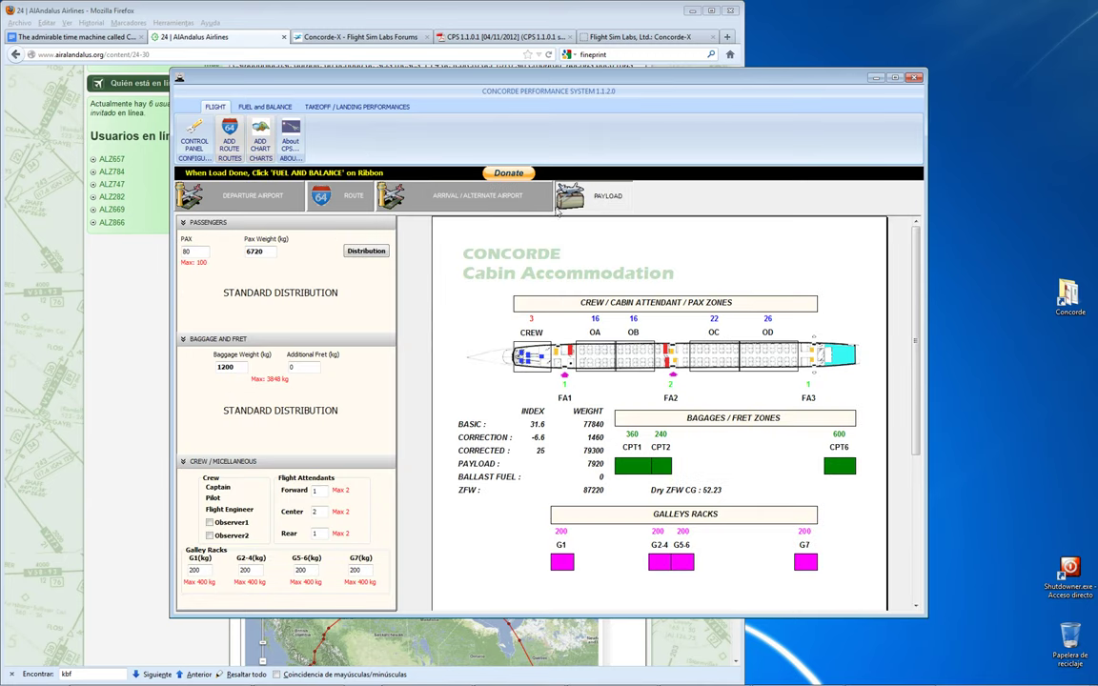
double_click(185, 250)
left_click(358, 252)
double_click(189, 292)
double_click(254, 292)
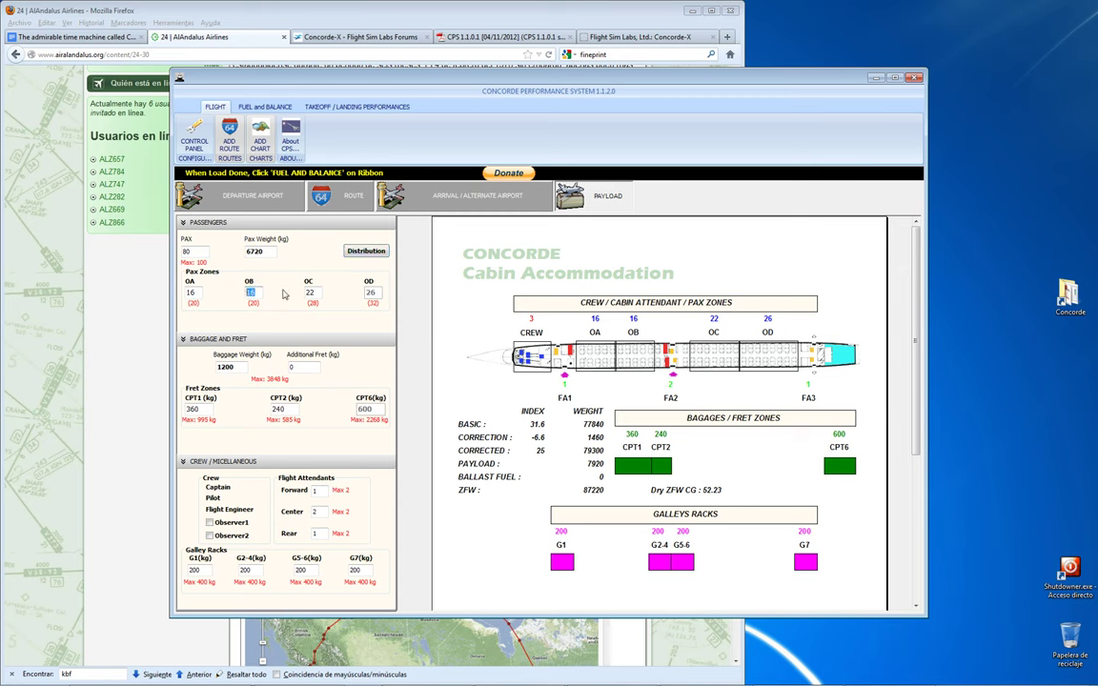
double_click(312, 293)
left_click(291, 368)
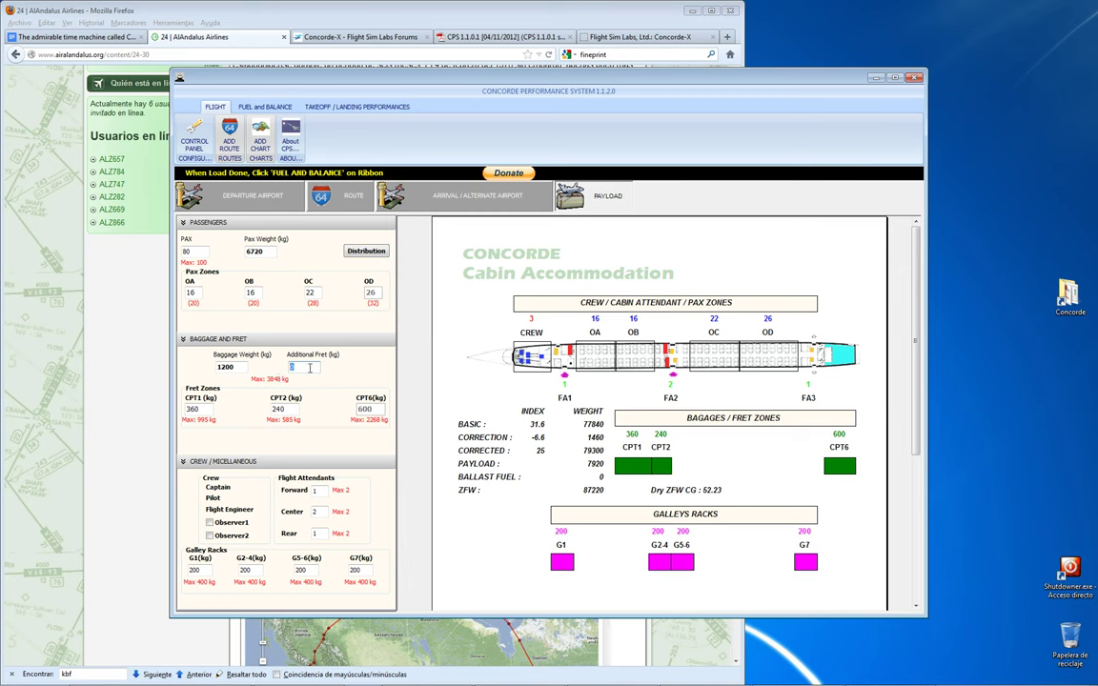